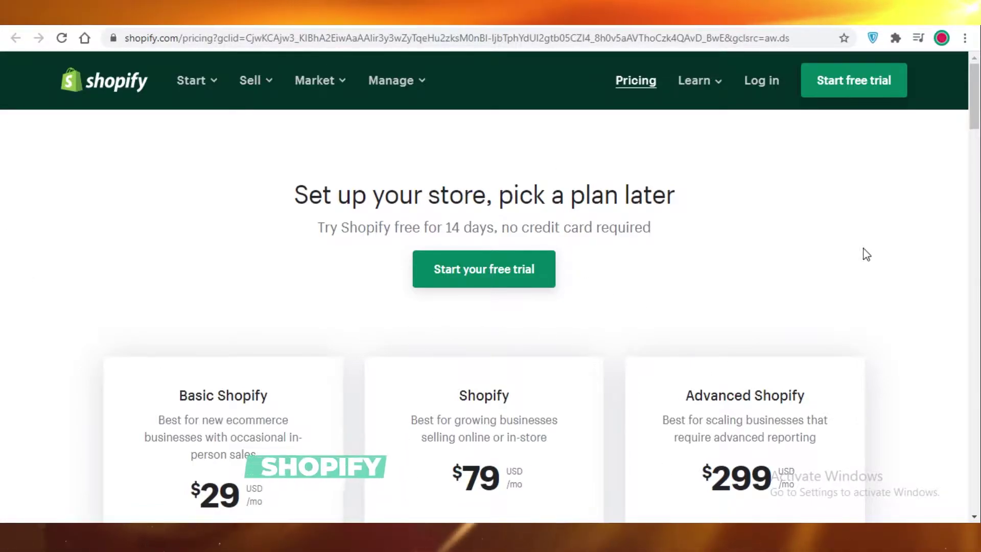
# Scroll the Shopify pricing page and reveal the full plan feature comparison table.
pyautogui.scroll(-4, 843, 235)
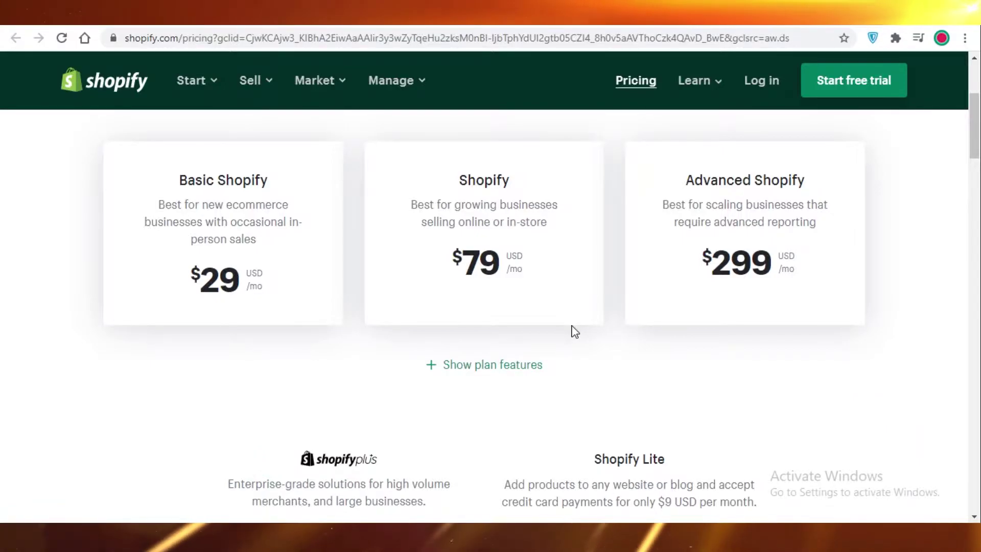
pyautogui.scroll(3, 287, 340)
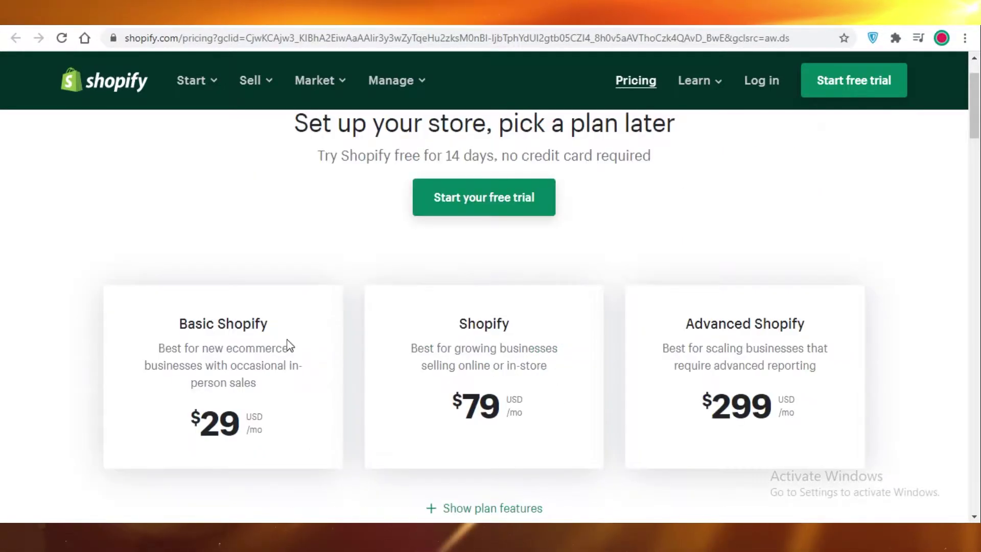
pyautogui.scroll(-2, 301, 356)
pyautogui.scroll(1, 300, 356)
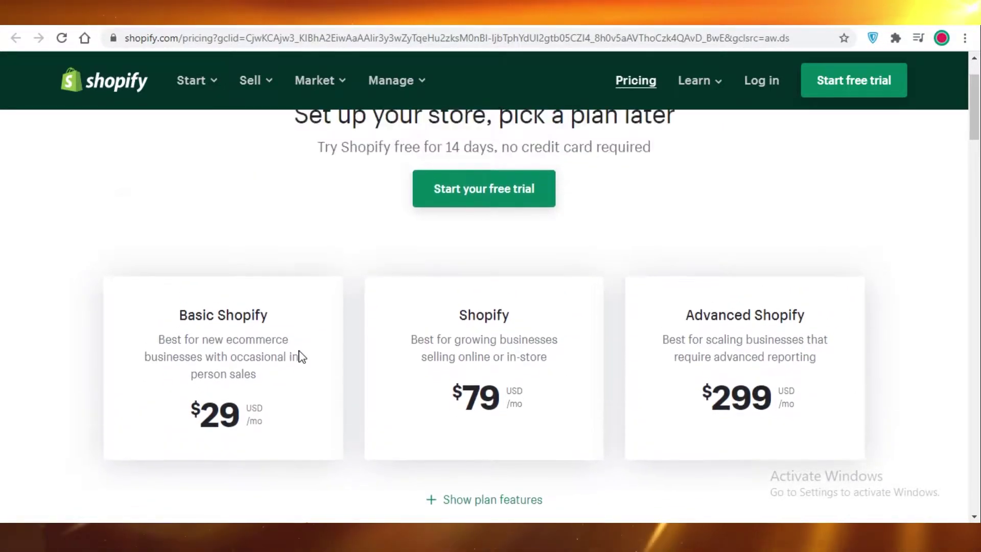
pyautogui.scroll(2, 193, 333)
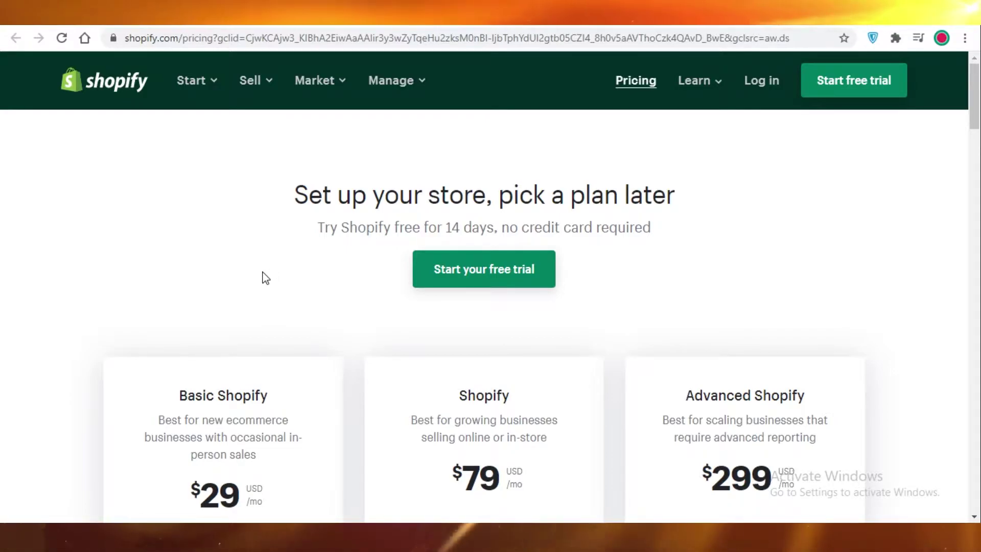
pyautogui.scroll(-3, 261, 286)
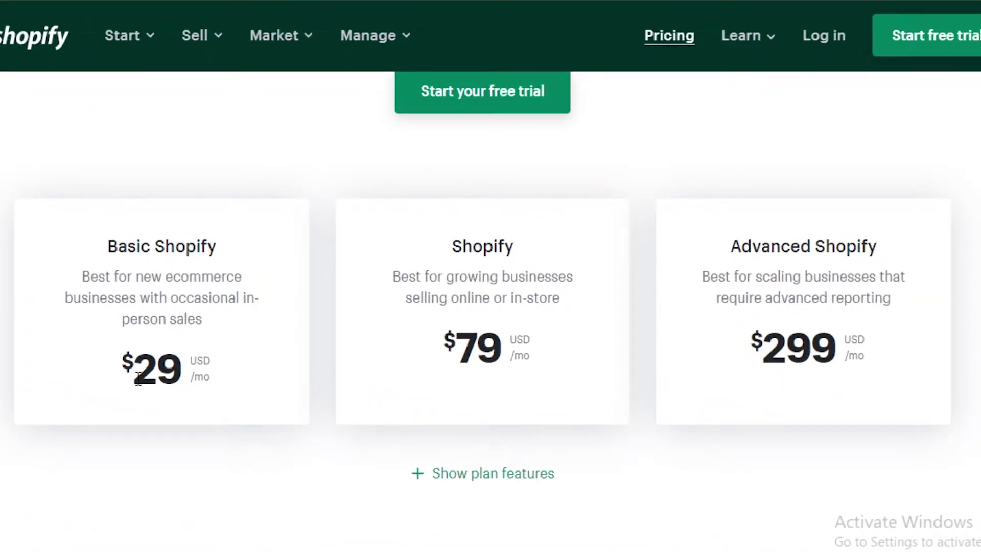
pyautogui.scroll(-2, 782, 330)
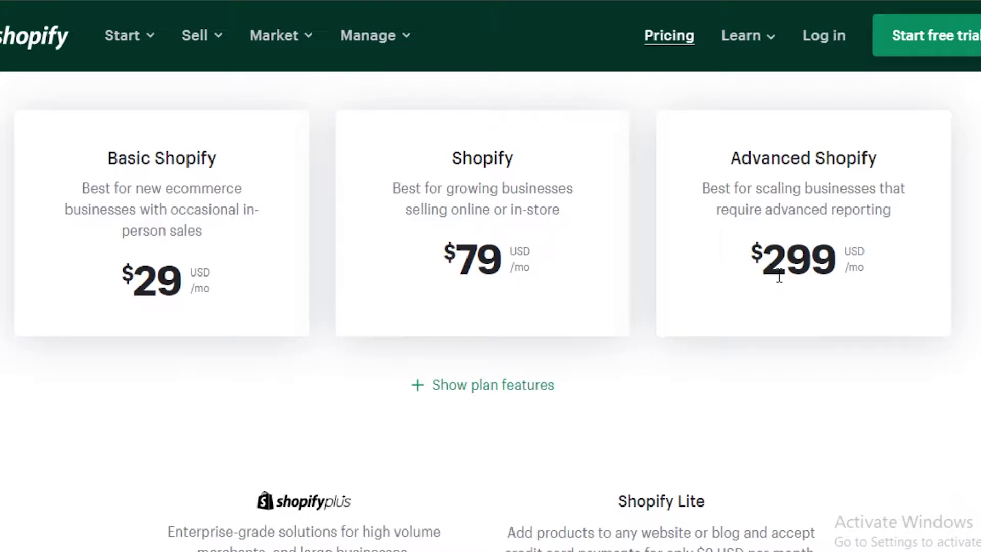
pyautogui.scroll(-8, 780, 277)
pyautogui.scroll(6, 443, 383)
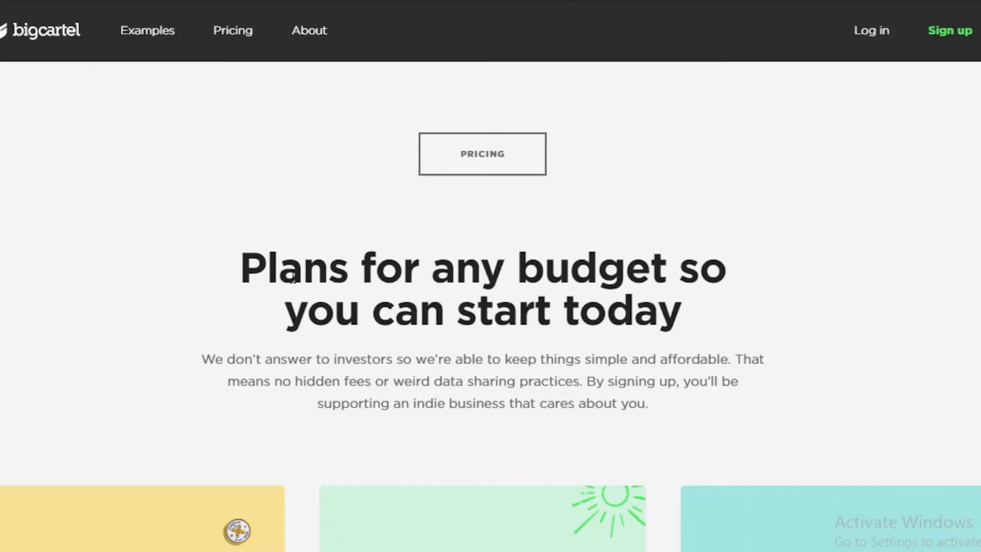
pyautogui.scroll(-5, 603, 366)
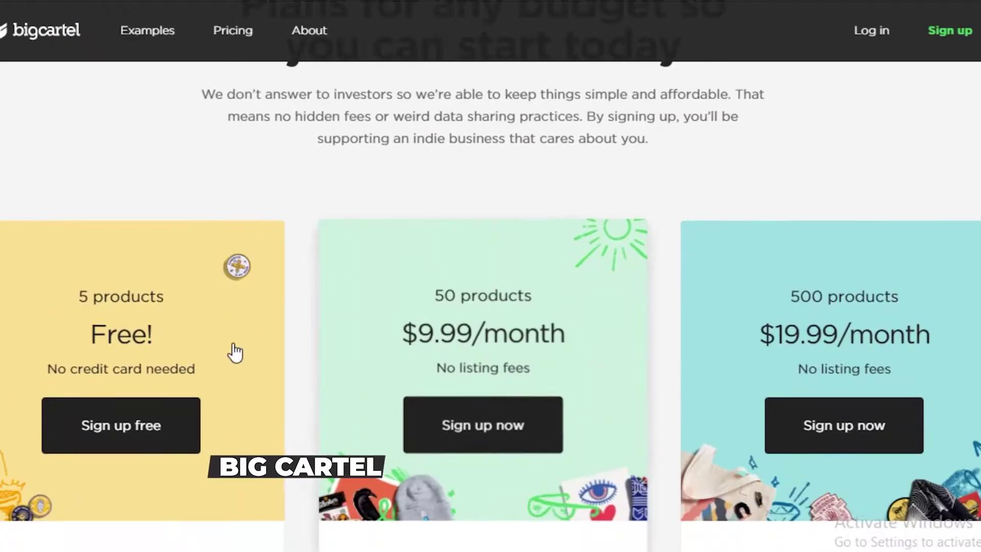
pyautogui.scroll(-3, 192, 346)
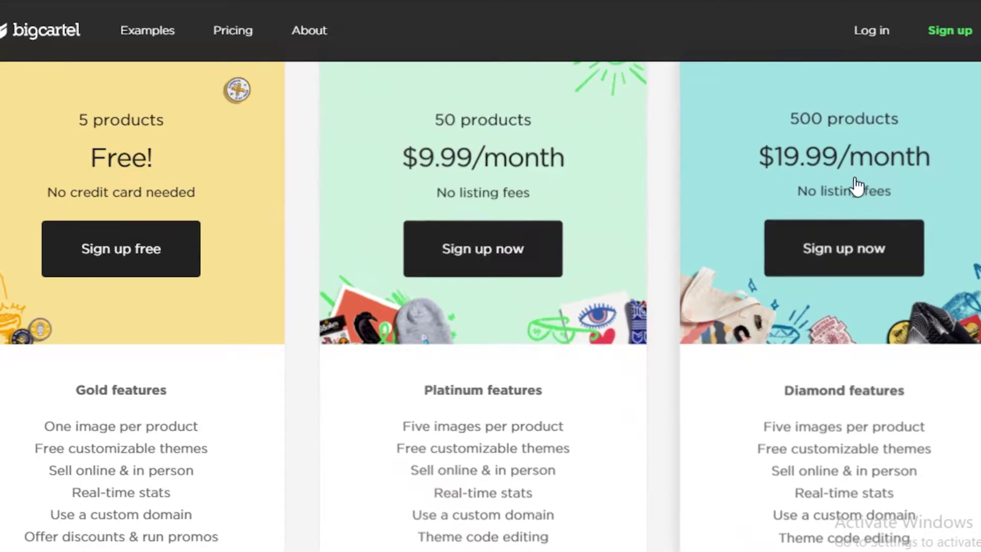
pyautogui.scroll(-9, 651, 276)
pyautogui.scroll(3, 665, 244)
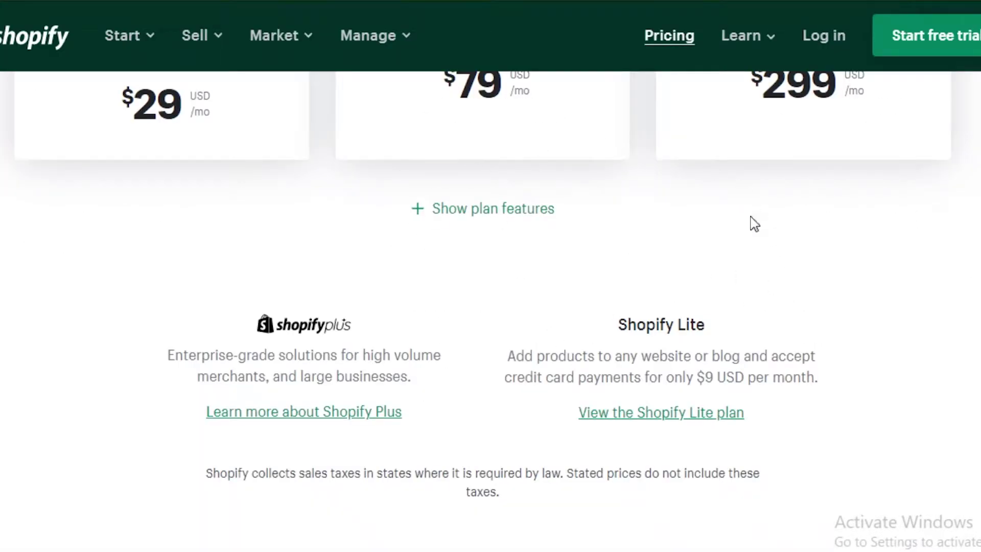
pyautogui.scroll(3, 486, 297)
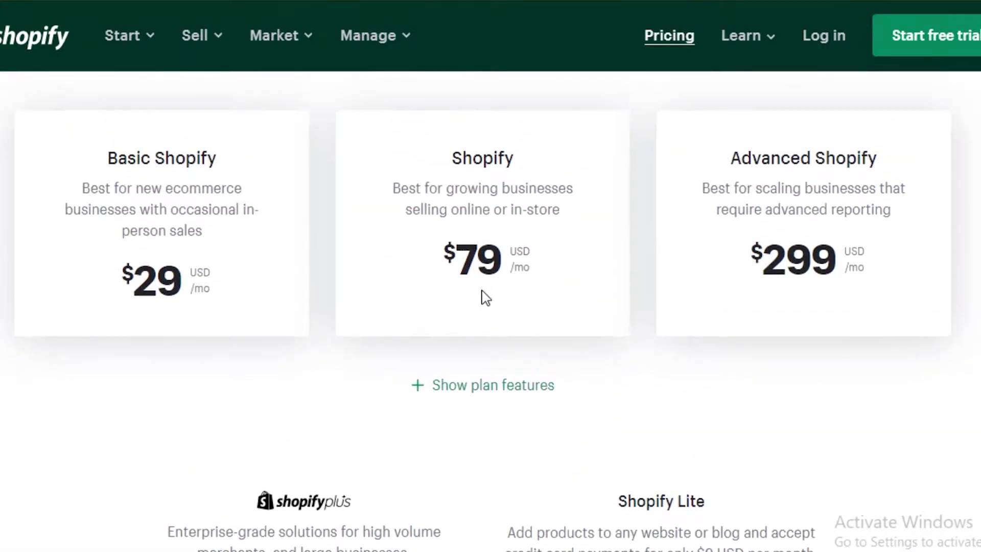
pyautogui.click(469, 399)
pyautogui.scroll(-7, 826, 495)
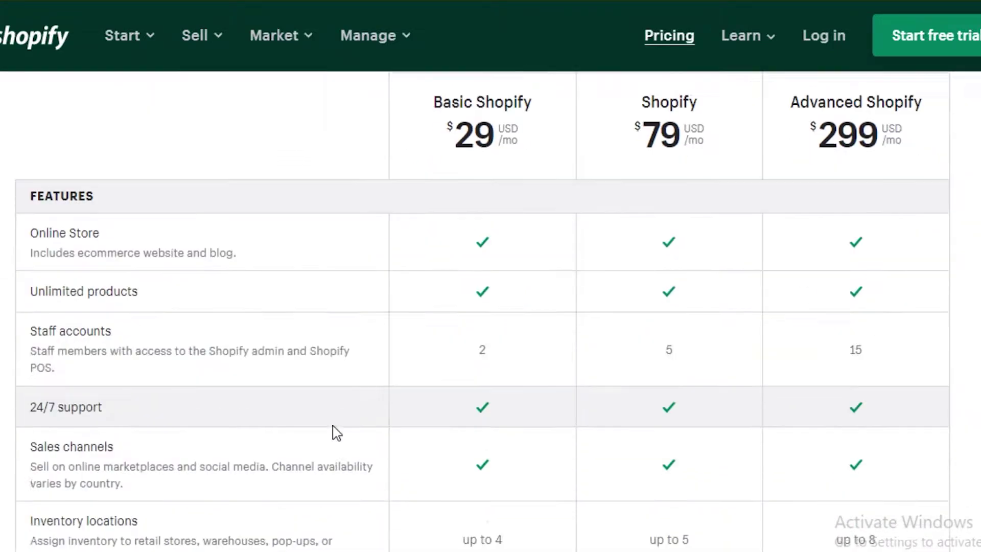
pyautogui.scroll(-1, 332, 430)
pyautogui.scroll(2, 484, 364)
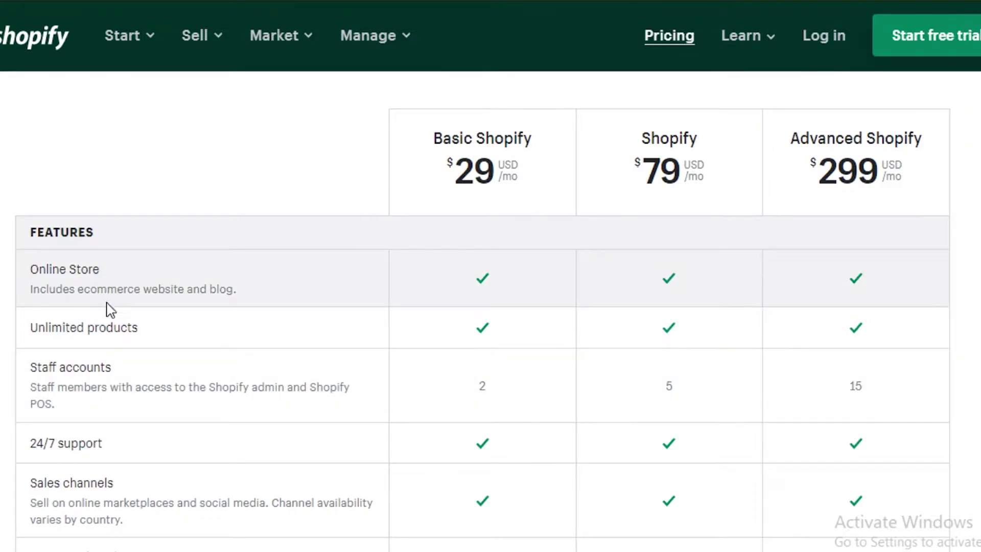
# Highlight the Unlimited products feature in the comparison table to point it out.
pyautogui.moveTo(36, 325); pyautogui.dragTo(140, 341)
pyautogui.click(38, 334)
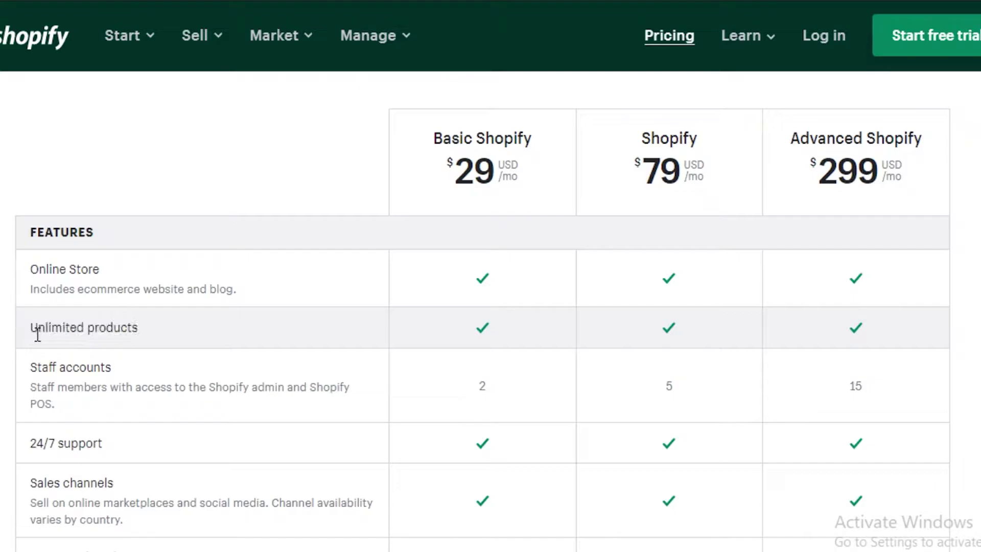
pyautogui.moveTo(36, 330); pyautogui.dragTo(186, 328)
pyautogui.click(118, 329)
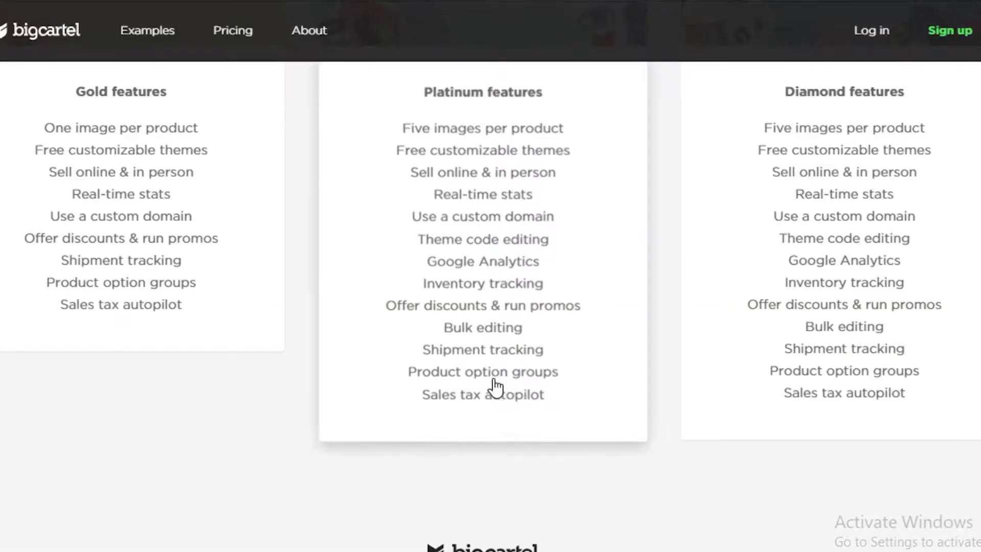
pyautogui.scroll(6, 493, 388)
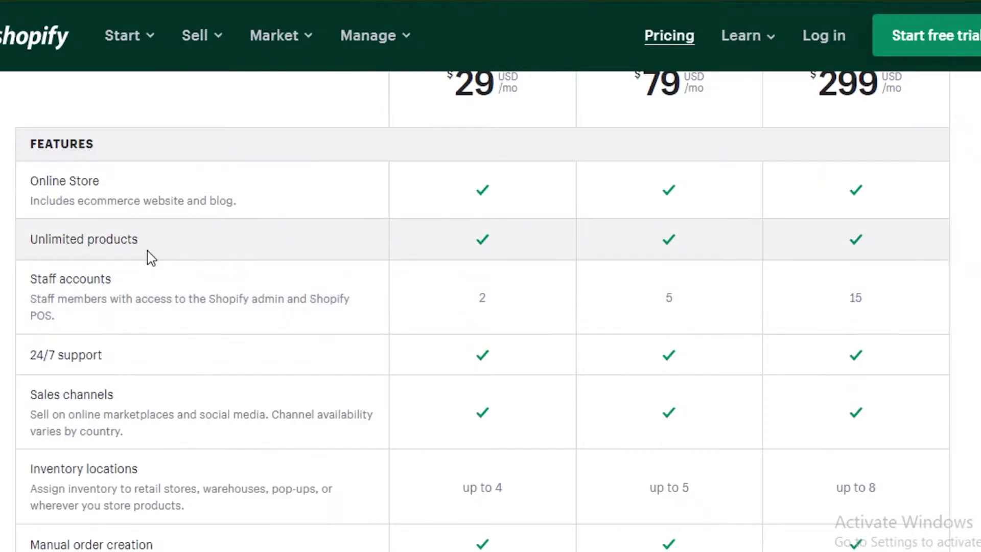
pyautogui.scroll(2, 149, 256)
pyautogui.scroll(-2, 154, 327)
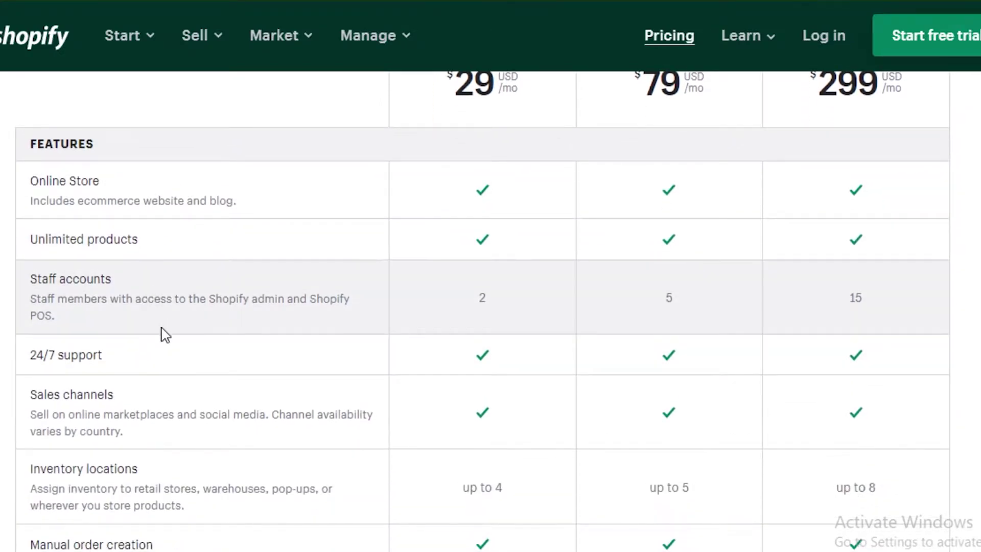
# Highlight the Basic plan's staff account count and inventory location limit.
pyautogui.doubleClick(482, 296)
pyautogui.scroll(4, 489, 300)
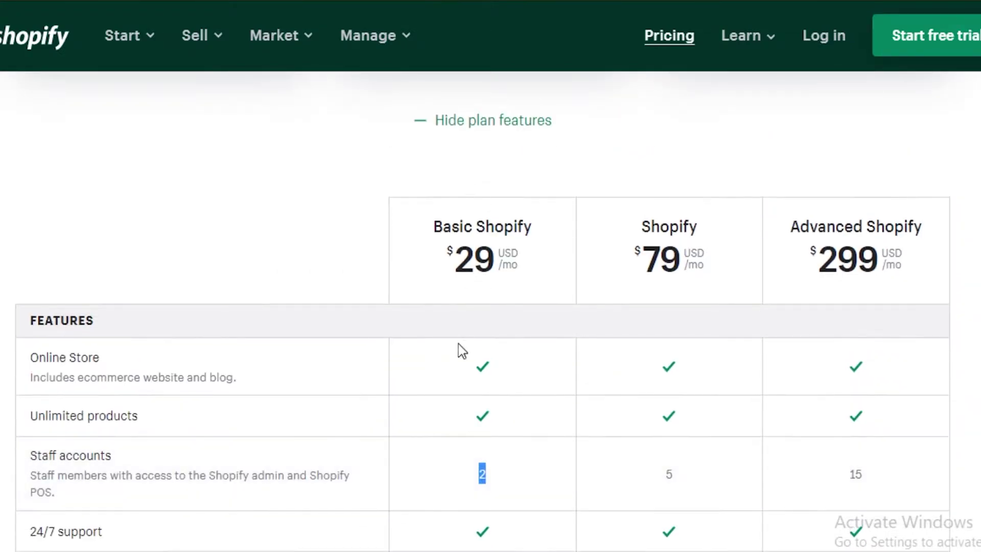
pyautogui.scroll(-4, 432, 368)
pyautogui.click(212, 315)
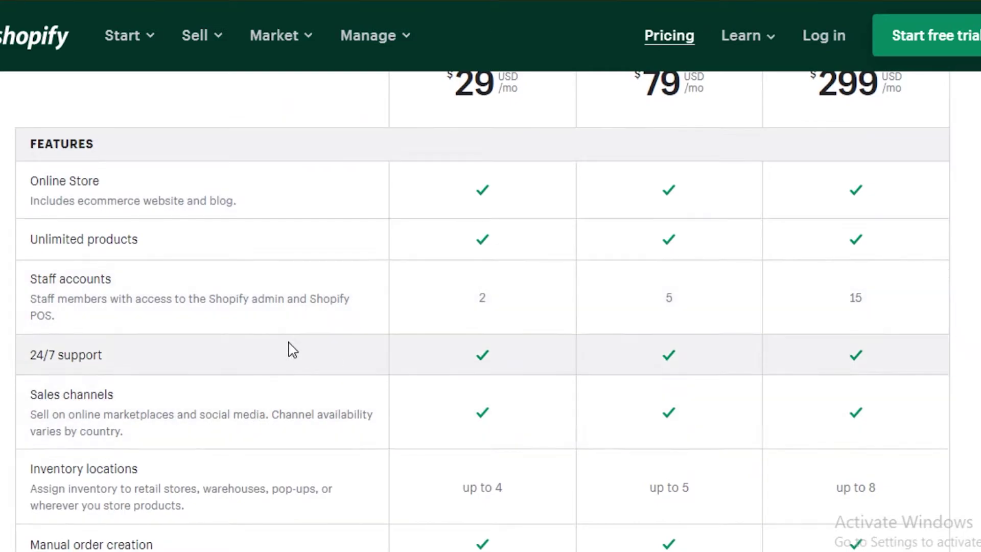
pyautogui.scroll(-4, 282, 350)
pyautogui.scroll(2, 267, 344)
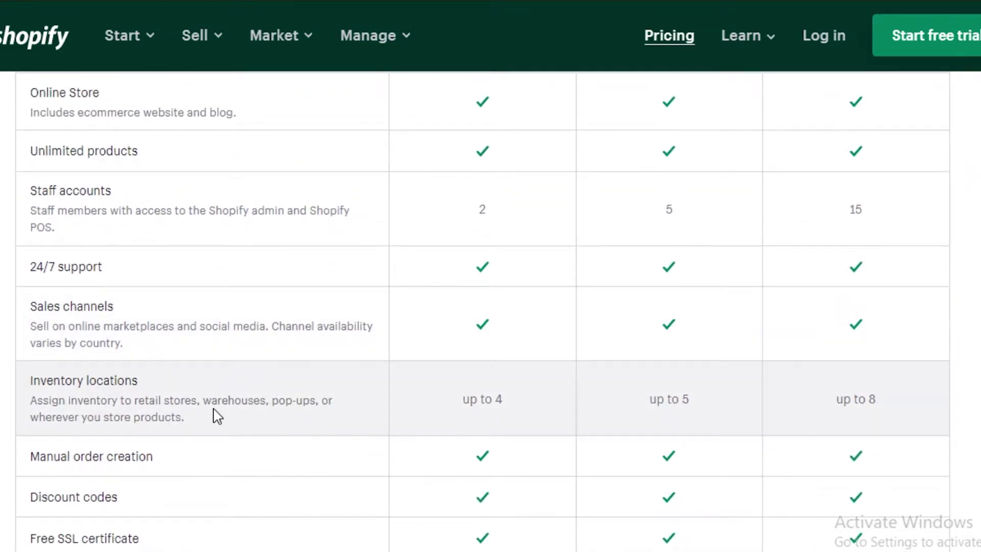
pyautogui.moveTo(468, 399); pyautogui.dragTo(505, 399)
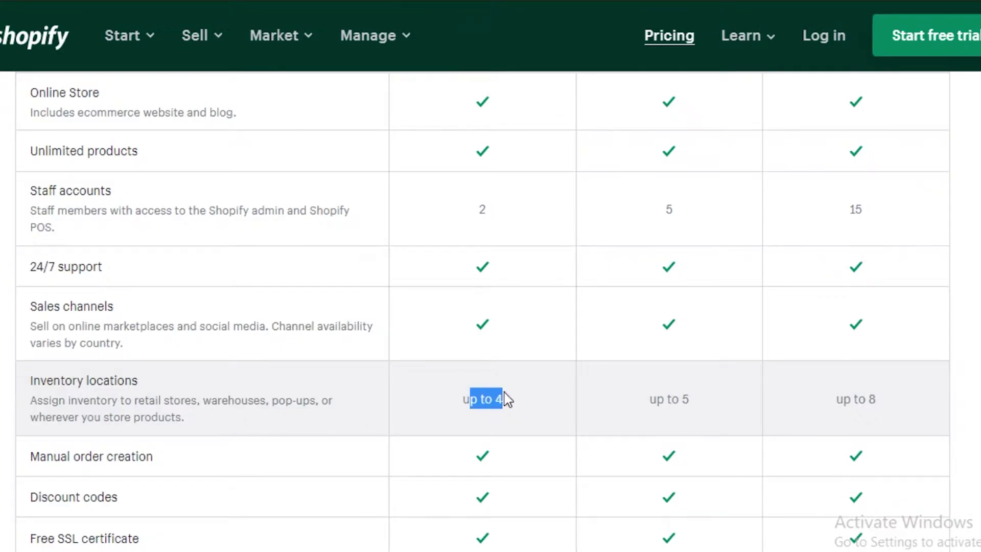
pyautogui.click(282, 406)
# Scroll to the card rates (2.9%, 2.6%, 2.4% + 30¢) and transaction fees (2.0%, 1.0%, 0.5%).
pyautogui.scroll(-2, 315, 377)
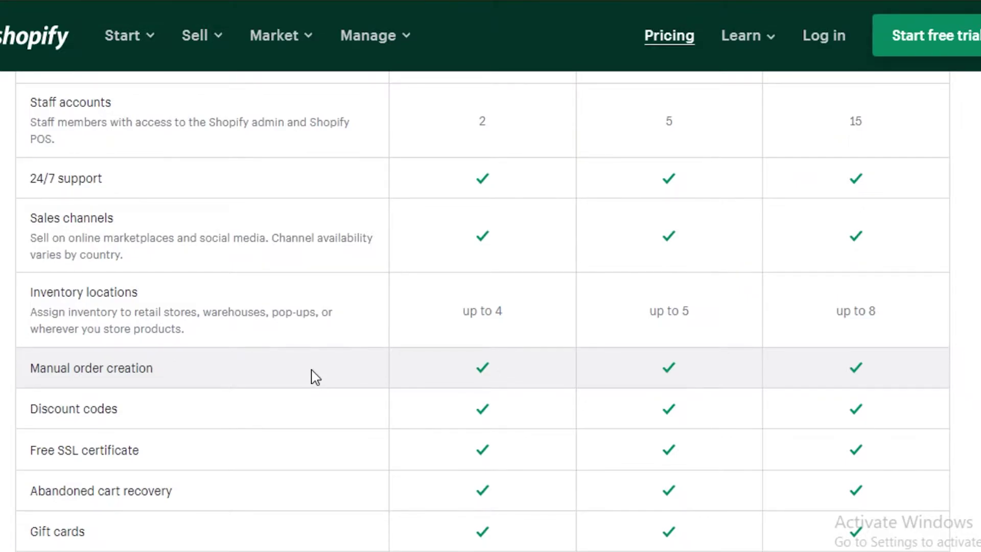
pyautogui.scroll(-2, 312, 378)
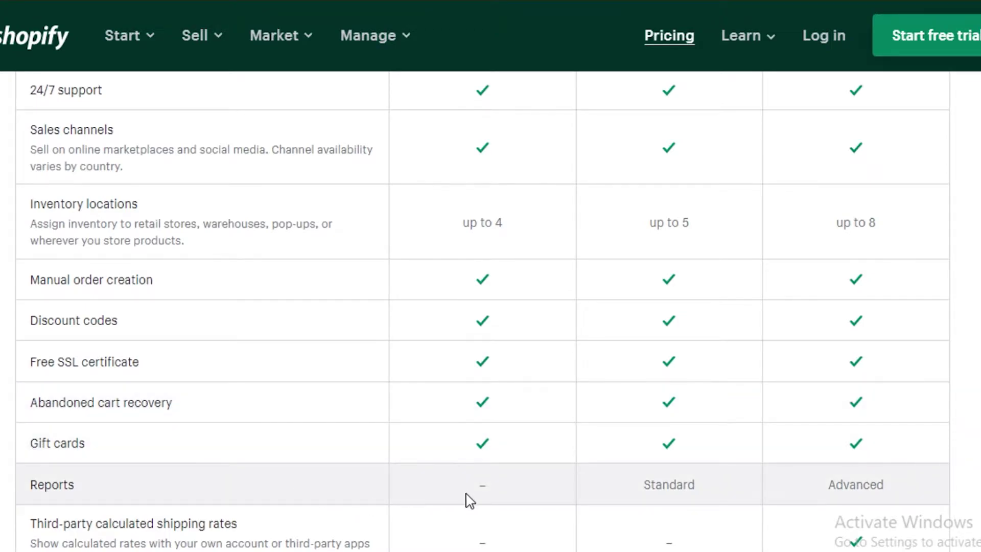
pyautogui.scroll(8, 446, 501)
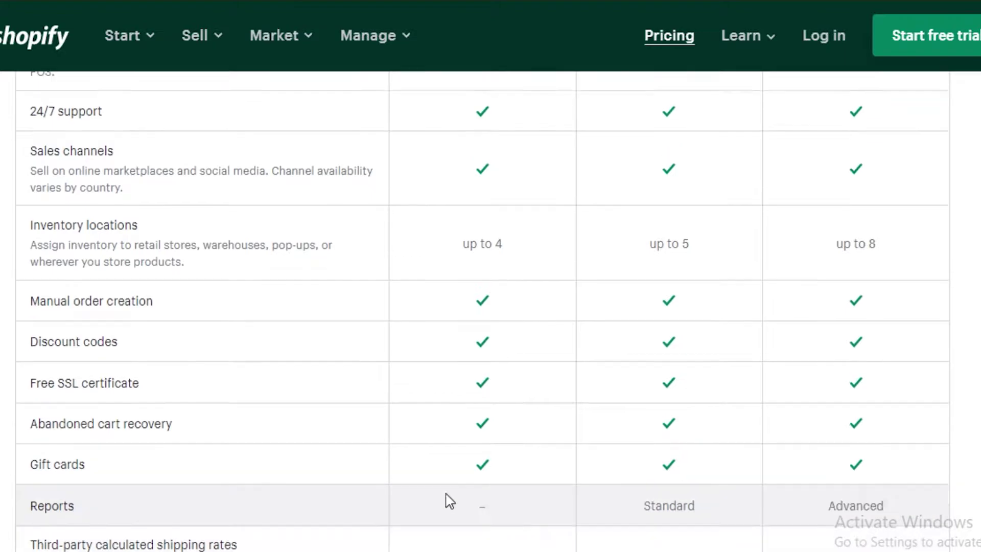
pyautogui.scroll(-14, 466, 333)
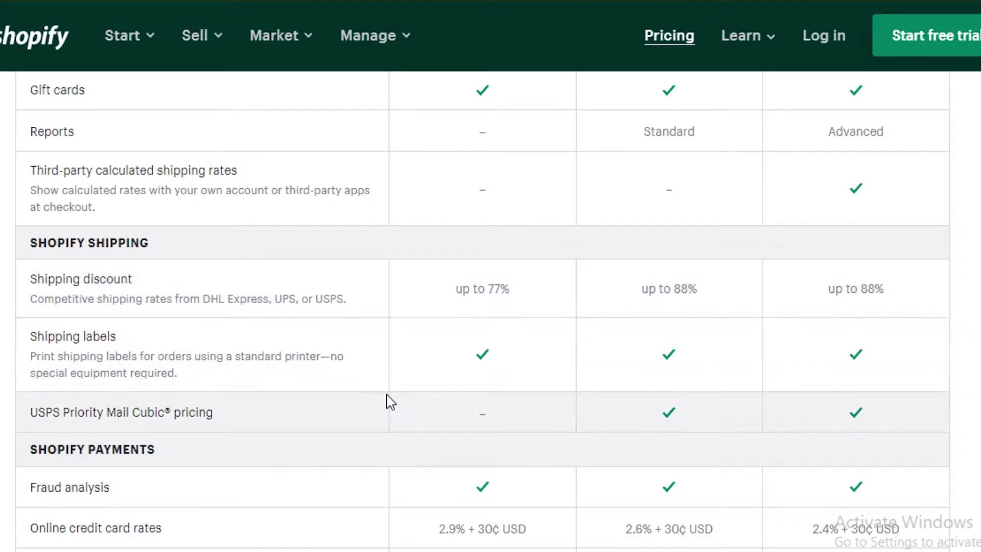
pyautogui.scroll(-3, 401, 430)
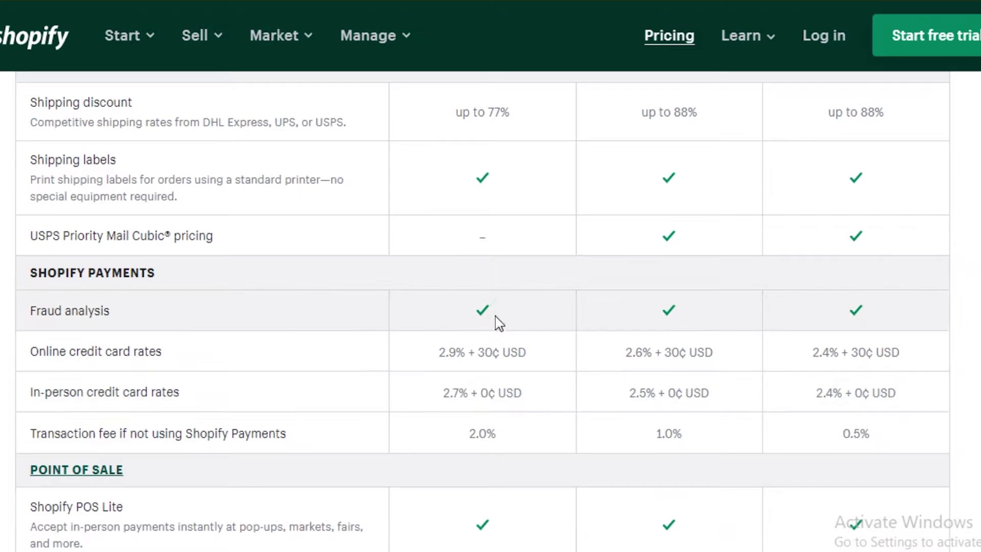
pyautogui.scroll(-2, 488, 398)
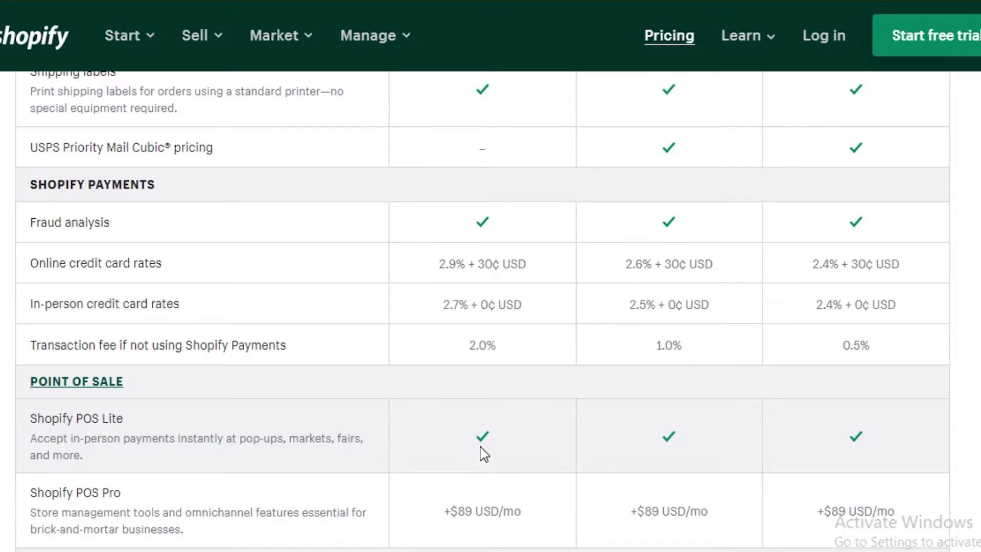
# Highlight the Basic Shopify $29 price in the plan comparison.
pyautogui.scroll(15, 484, 454)
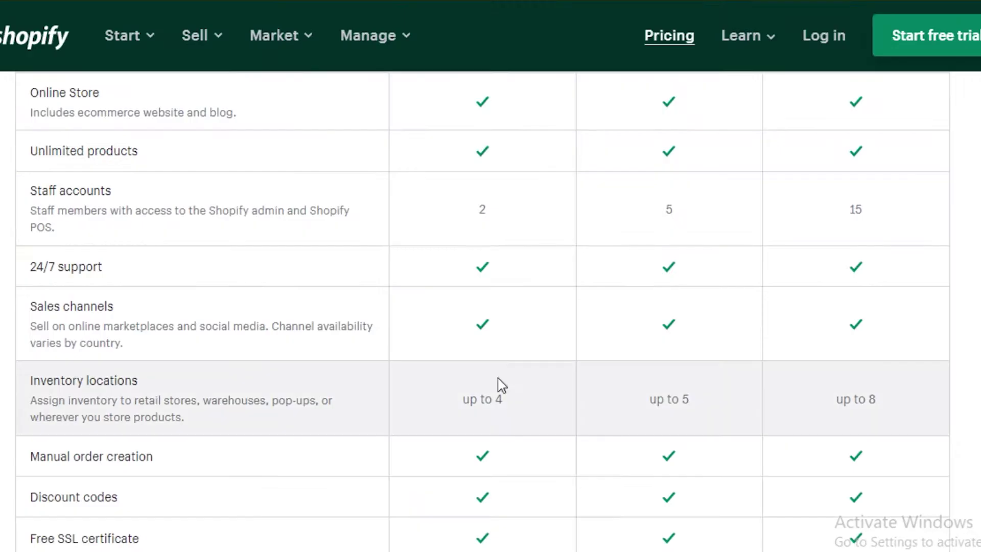
pyautogui.scroll(7, 418, 238)
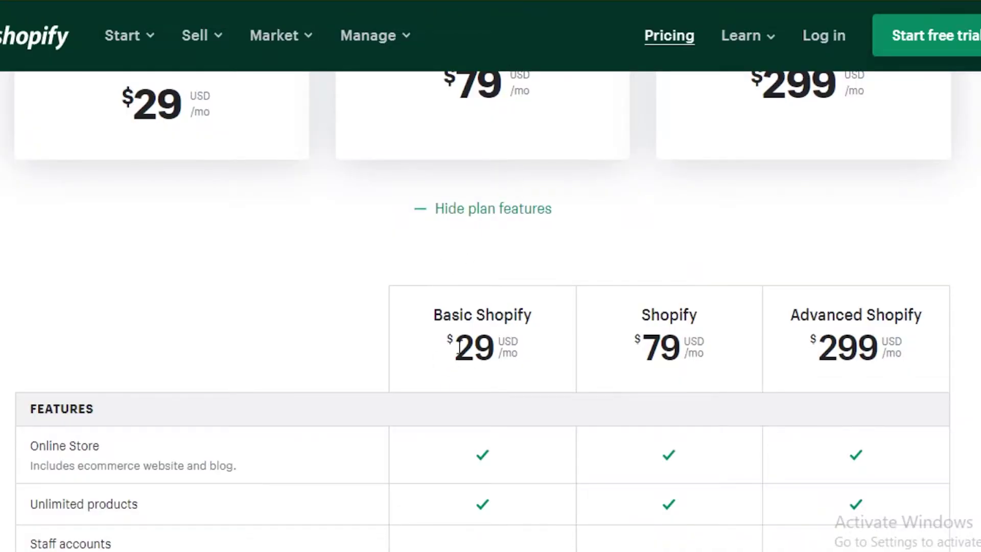
pyautogui.moveTo(459, 349); pyautogui.dragTo(484, 345)
pyautogui.click(503, 352)
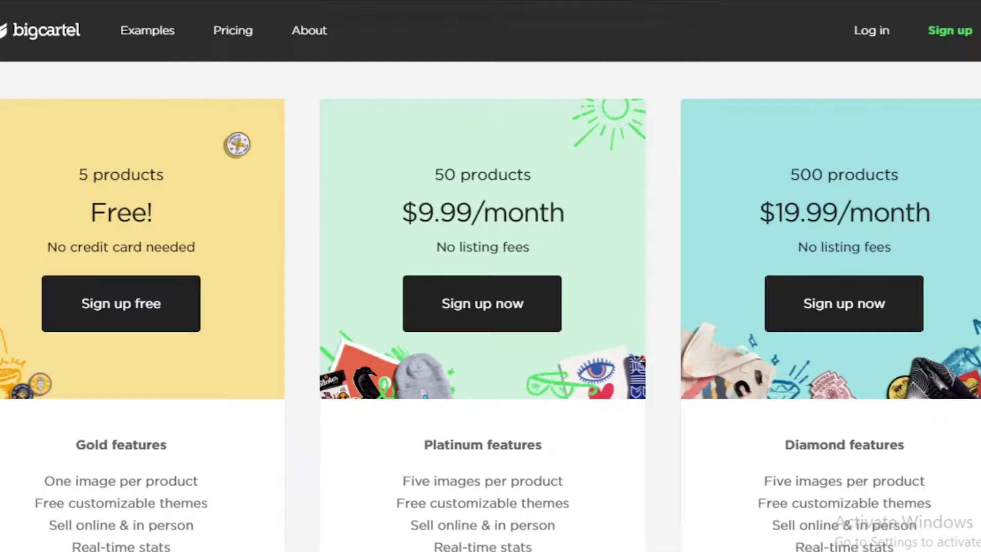
# Scroll through Big Cartel's Gold, Platinum and Diamond feature lists and back to the plan cards.
pyautogui.scroll(-2, 792, 350)
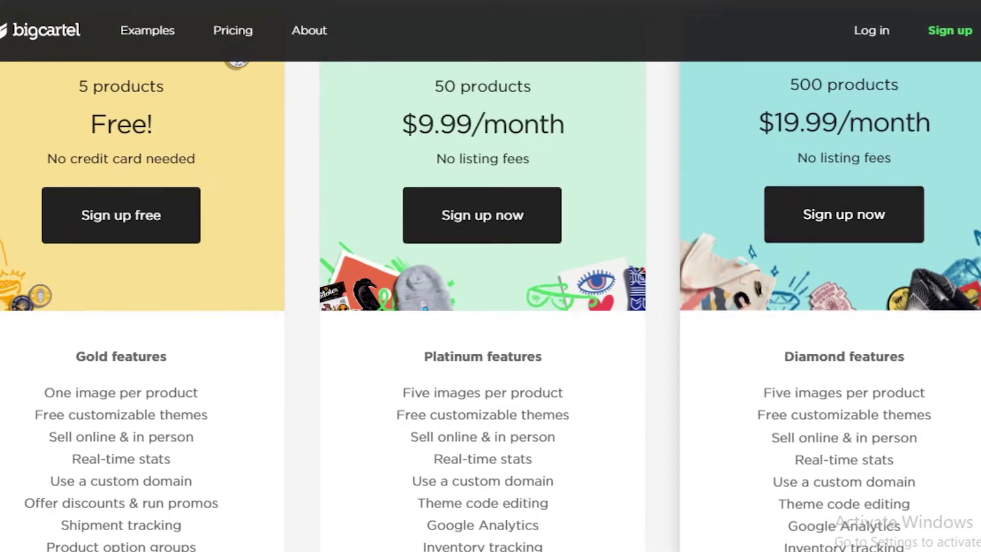
pyautogui.scroll(4, 961, 281)
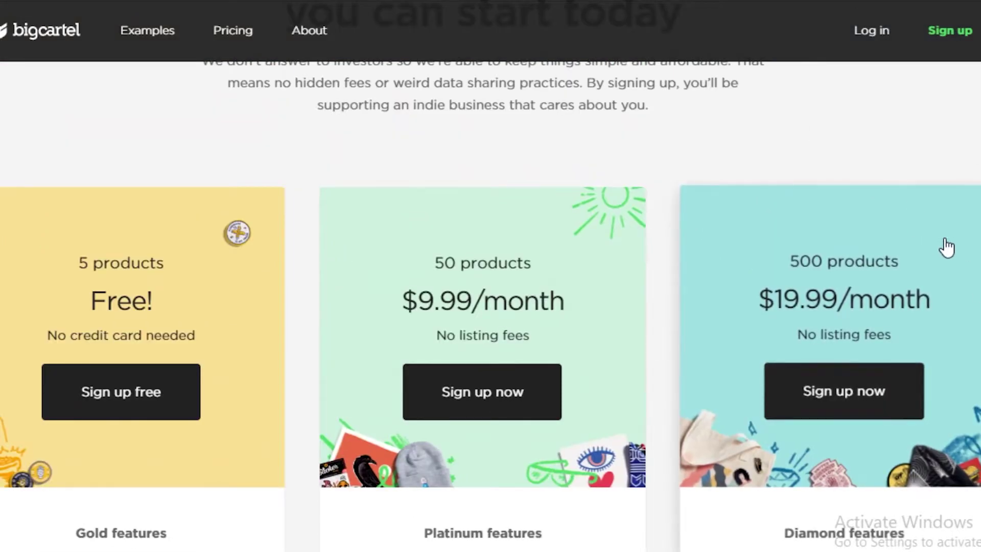
pyautogui.scroll(-6, 942, 252)
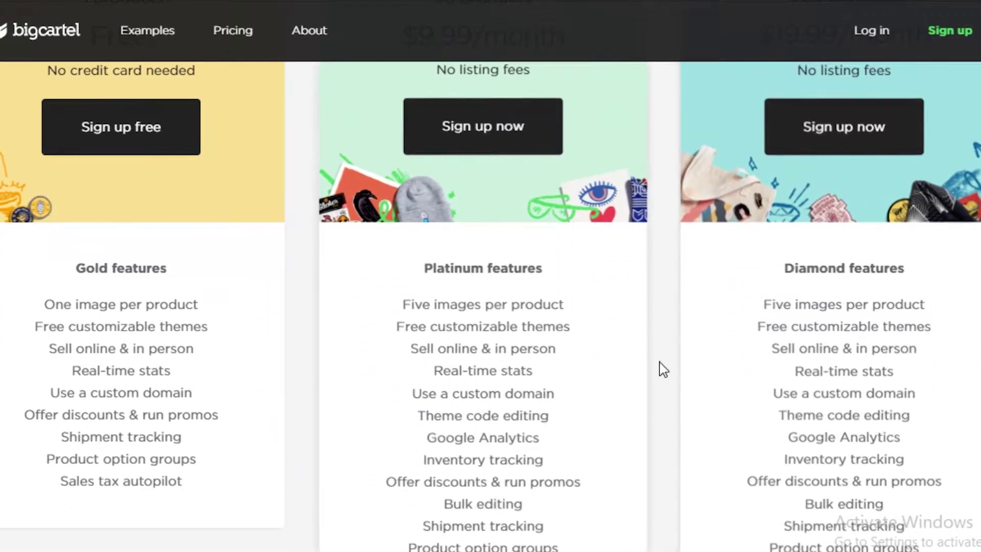
pyautogui.scroll(-2, 894, 280)
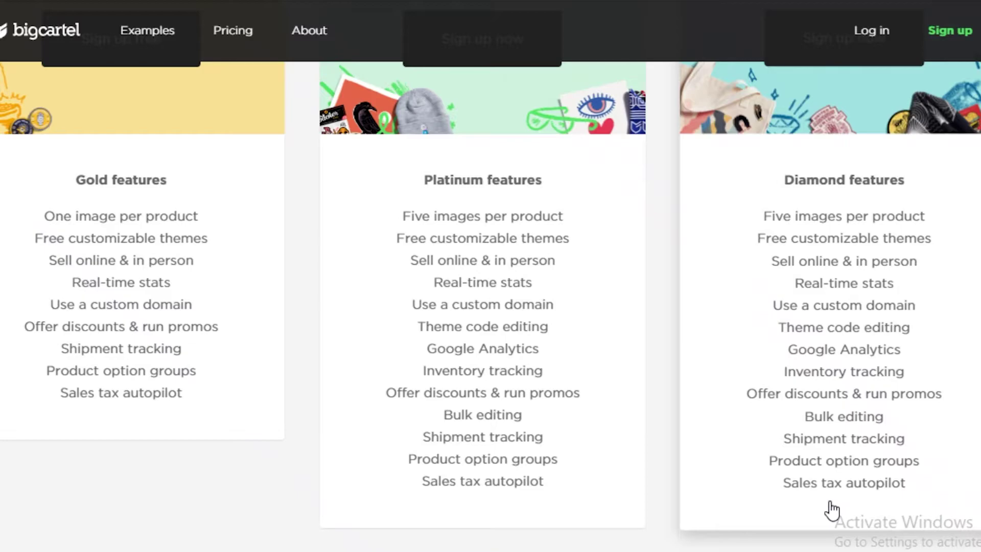
pyautogui.scroll(6, 813, 250)
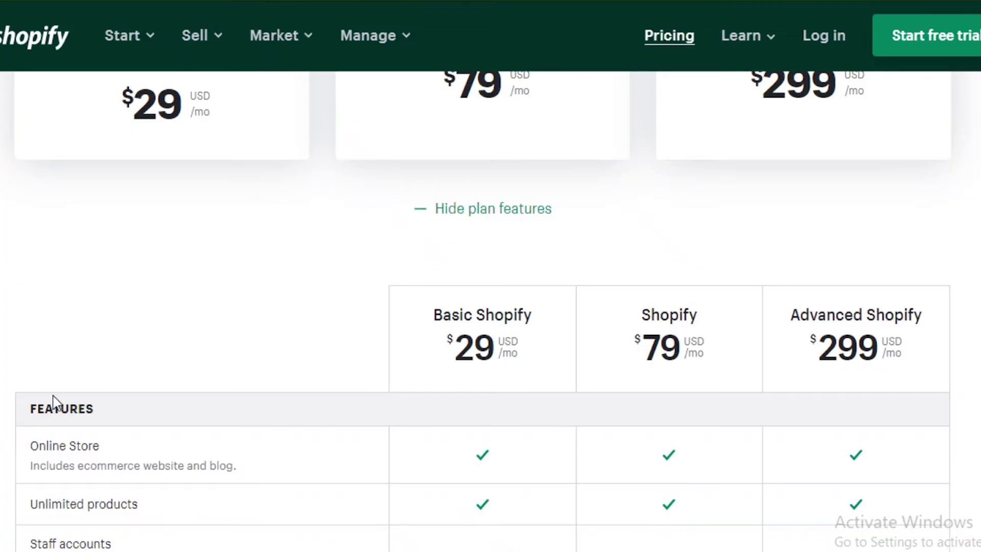
# Scroll down Shopify's feature comparison for Basic $29, Shopify $79 and Advanced $299.
pyautogui.scroll(5, 49, 393)
pyautogui.scroll(-8, 46, 383)
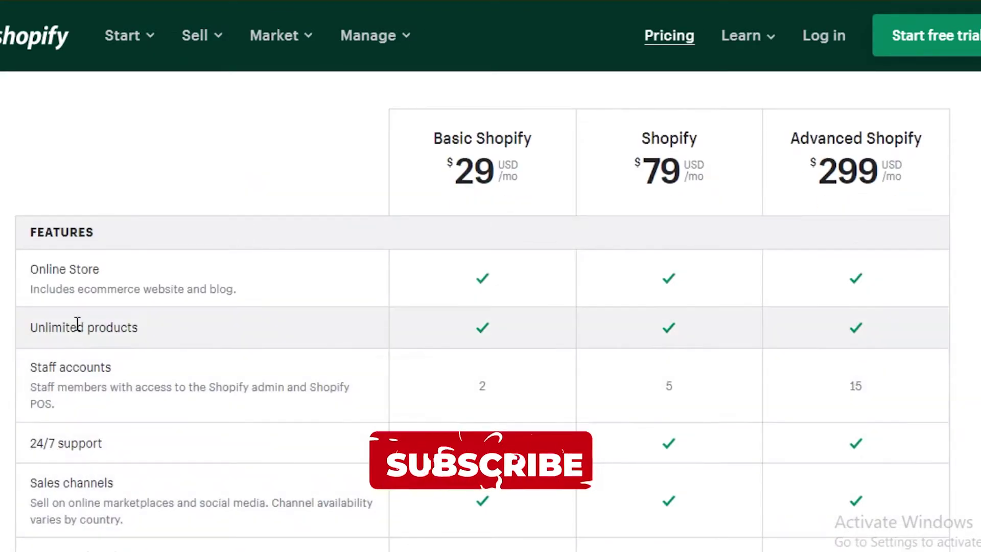
pyautogui.scroll(-1, 101, 383)
pyautogui.scroll(-3, 101, 382)
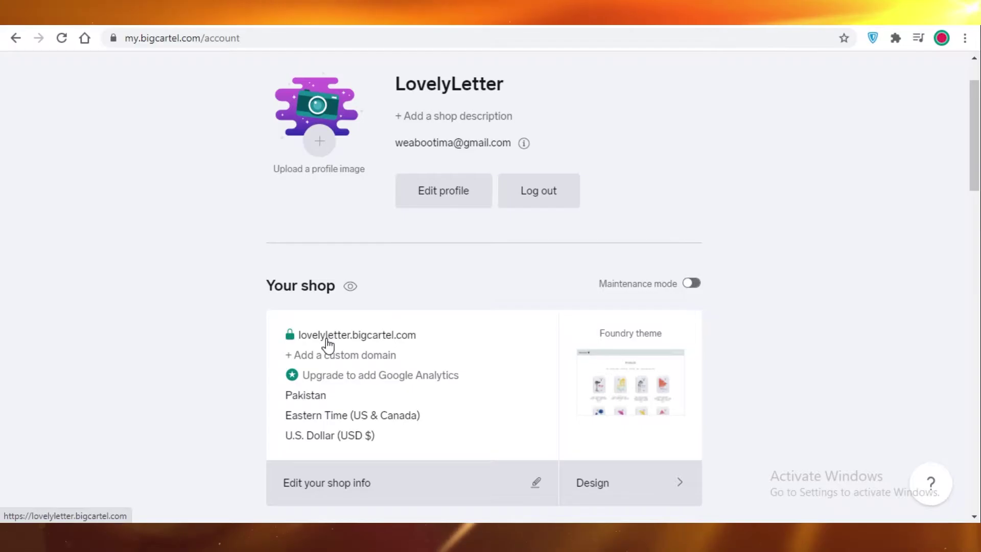
# Go to the LovelyLetter shop's public storefront address from the account page.
pyautogui.scroll(2, 138, 329)
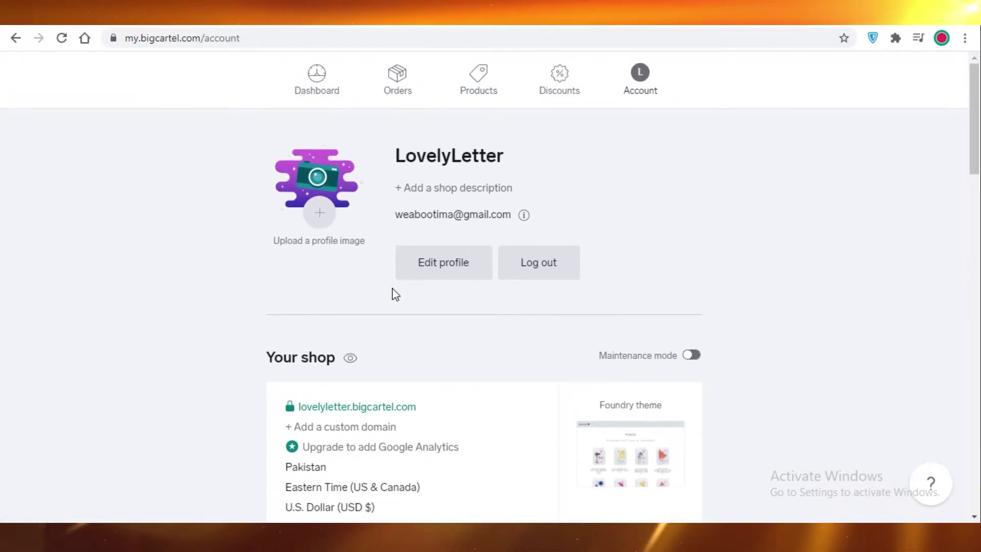
pyautogui.scroll(-3, 352, 251)
pyautogui.click(358, 263)
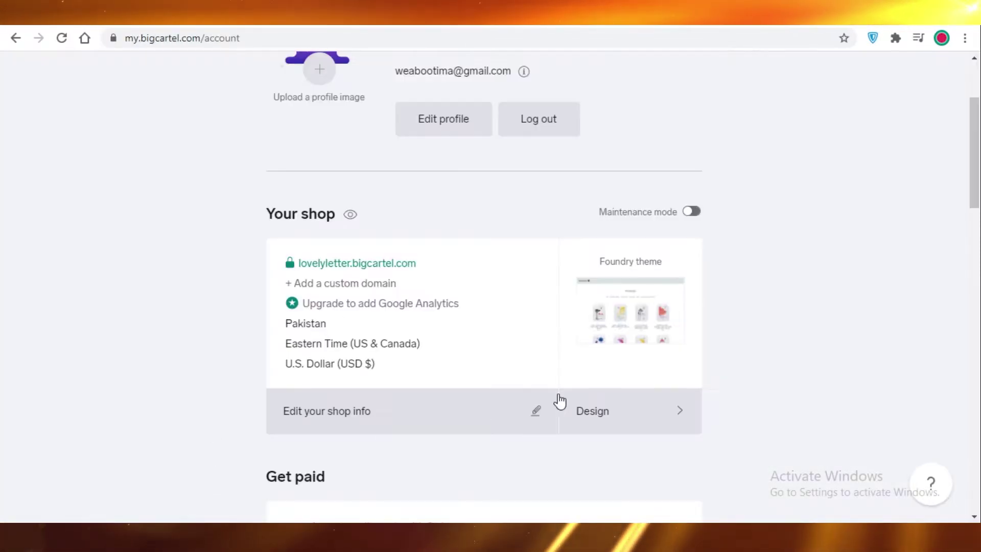
pyautogui.scroll(3, 560, 401)
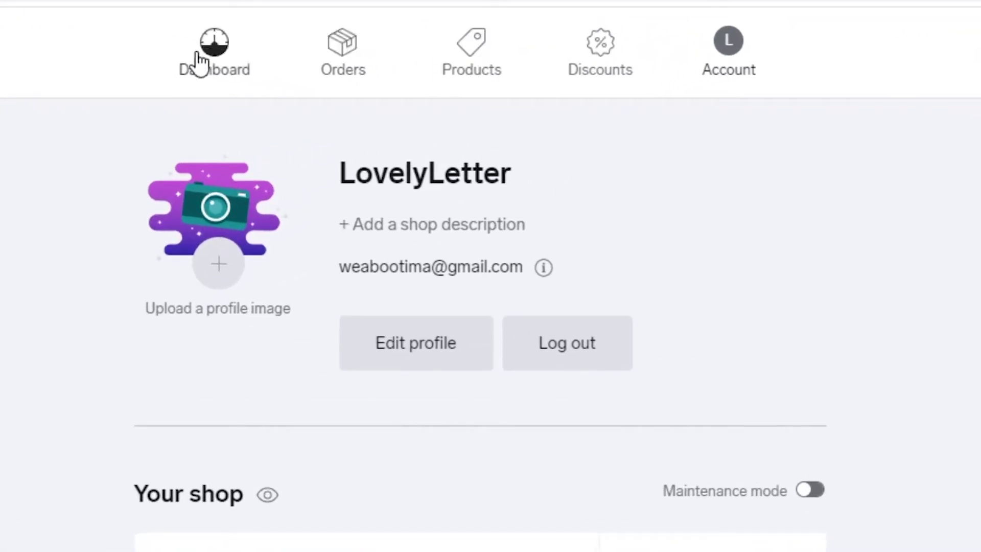
# Check the Dashboard stats (1 visitor, 0 orders, $0.00 revenue), then open the live LovelyLetter storefront.
pyautogui.click(214, 53)
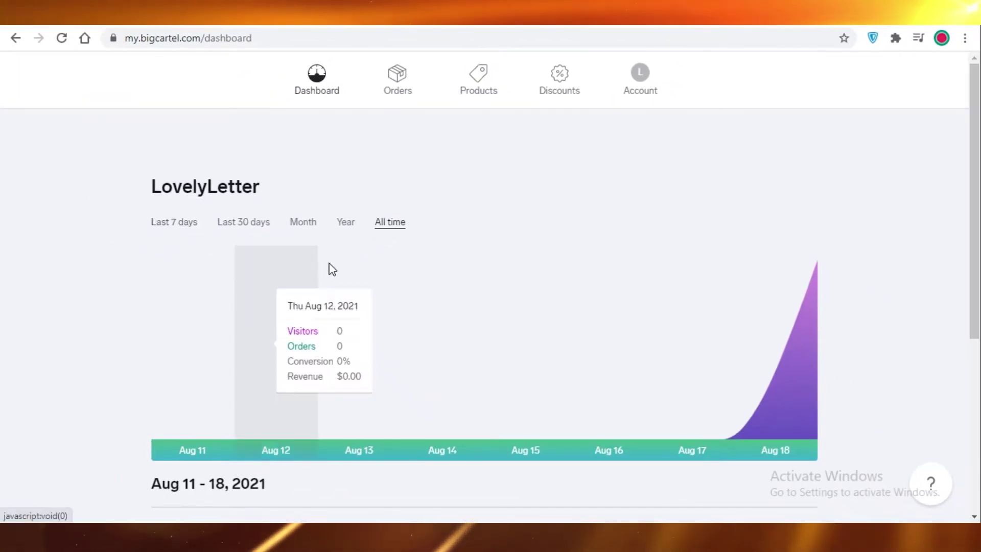
pyautogui.scroll(-5, 736, 226)
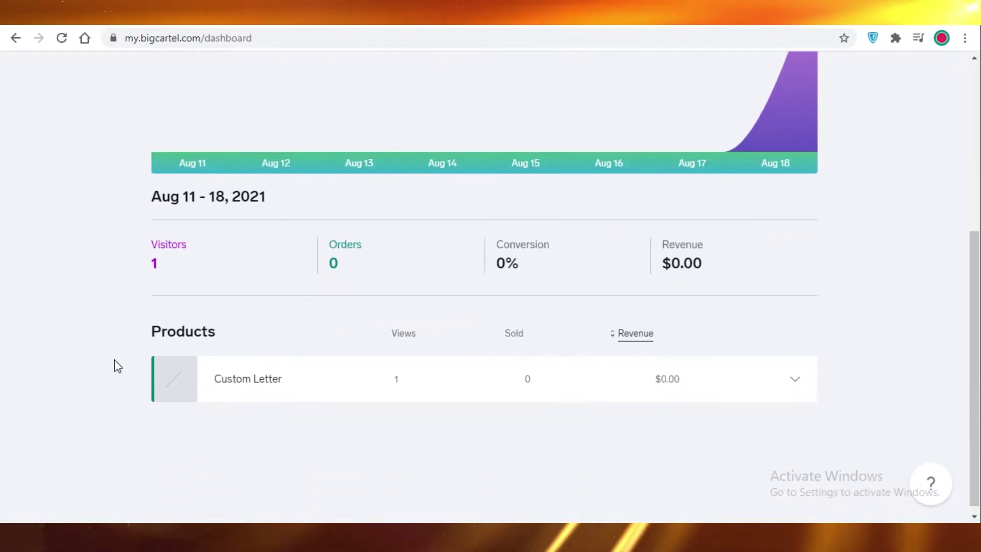
pyautogui.scroll(-1, 118, 365)
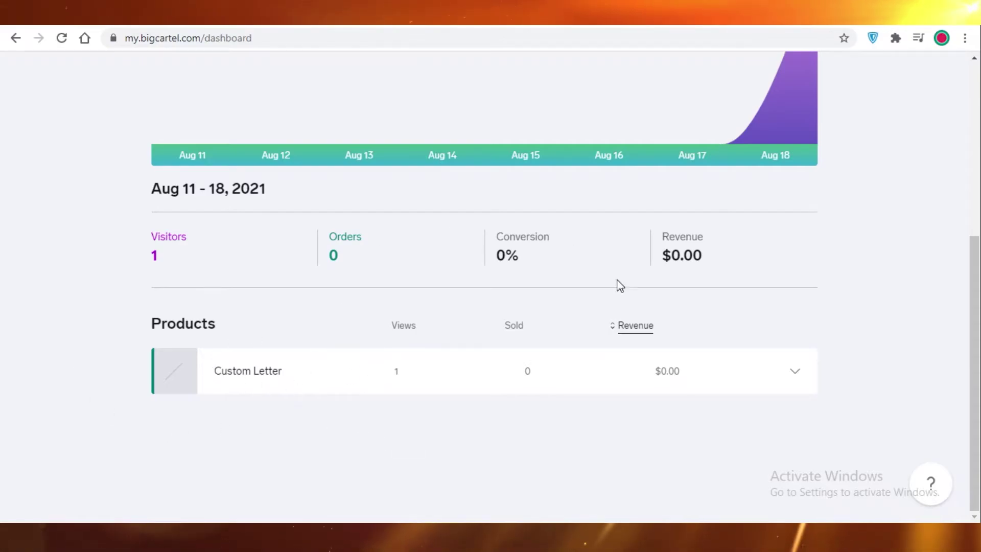
pyautogui.scroll(6, 620, 285)
pyautogui.click(186, 72)
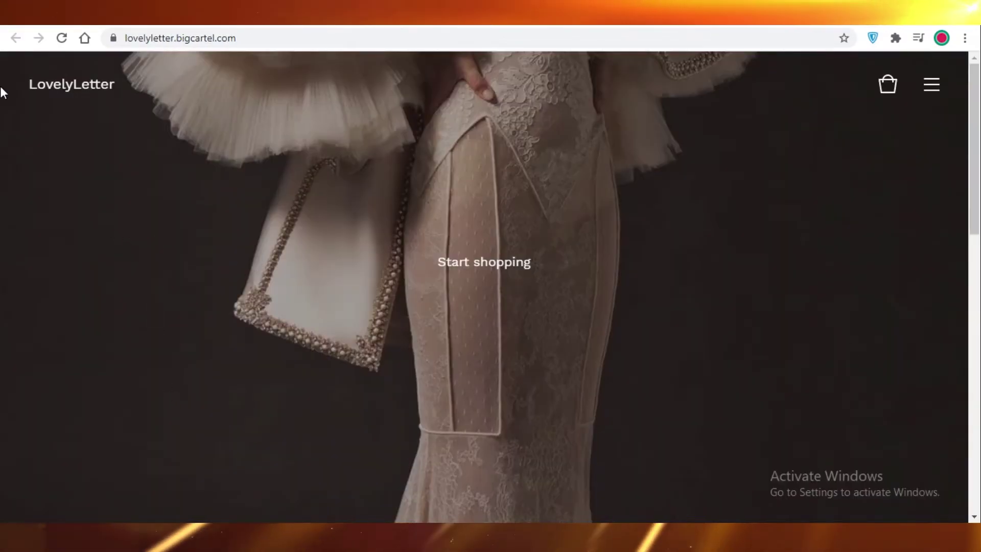
pyautogui.scroll(-6, 422, 189)
pyautogui.scroll(-8, 410, 233)
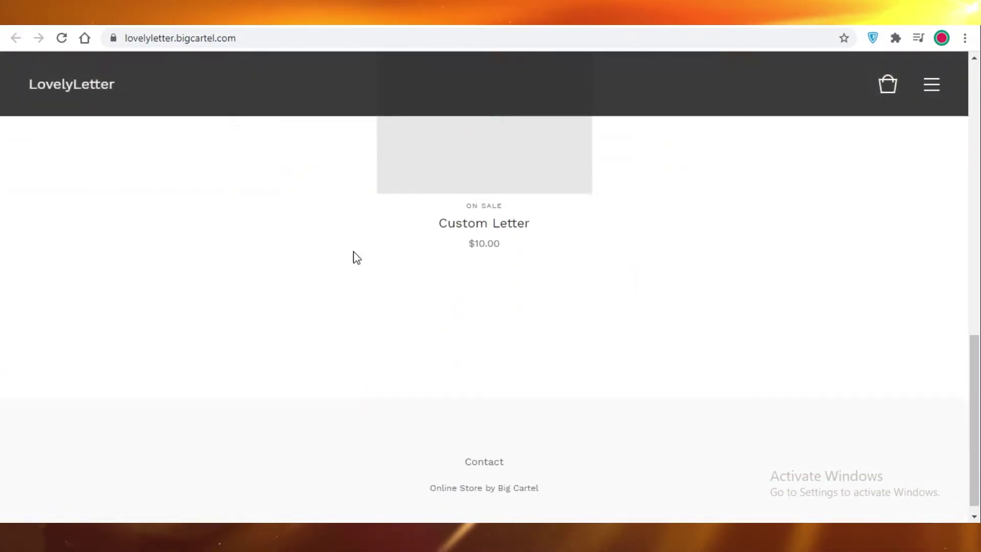
pyautogui.scroll(4, 352, 256)
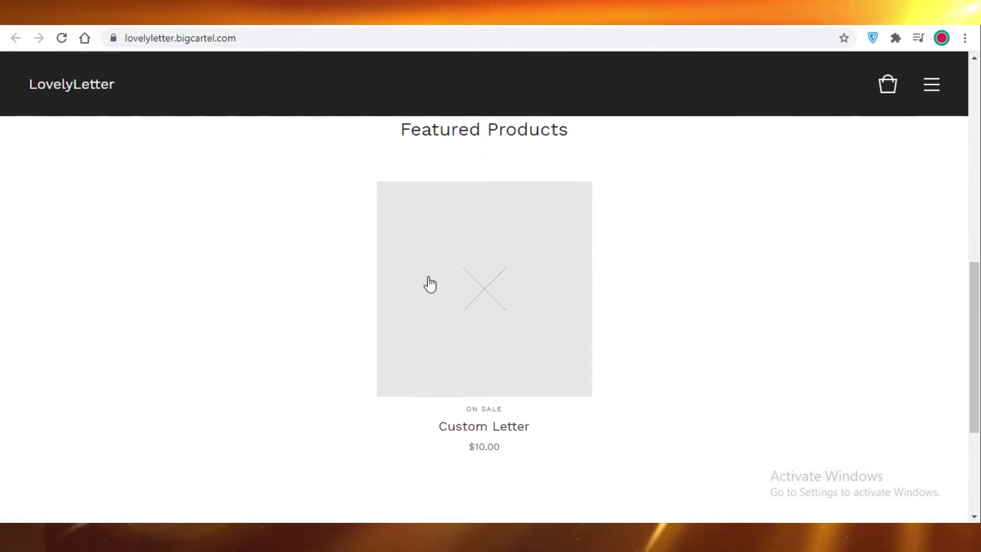
pyautogui.scroll(-4, 761, 321)
pyautogui.scroll(10, 422, 346)
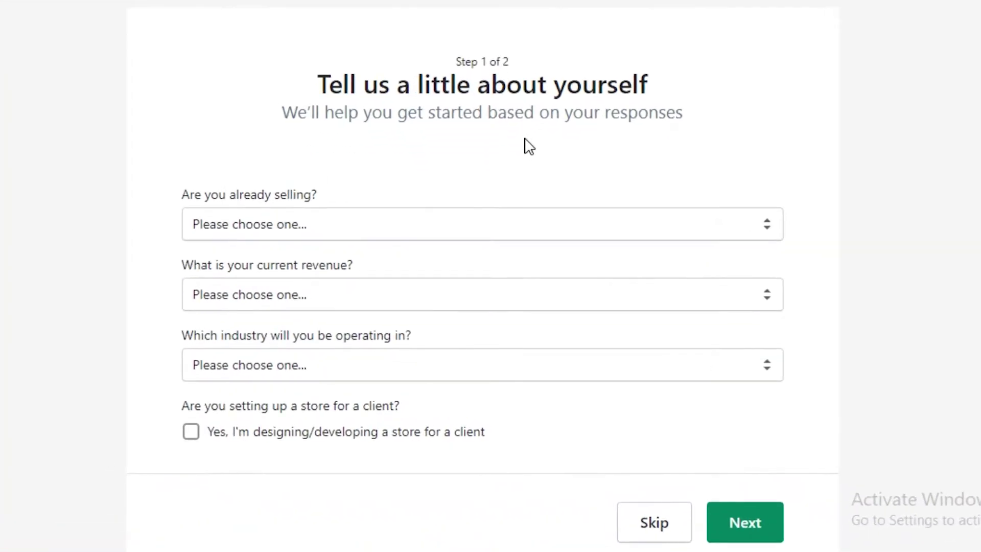
# Answer setup with I'm just playing around, Up to Rs5,000 PKR and Clothing, then continue.
pyautogui.click(292, 225)
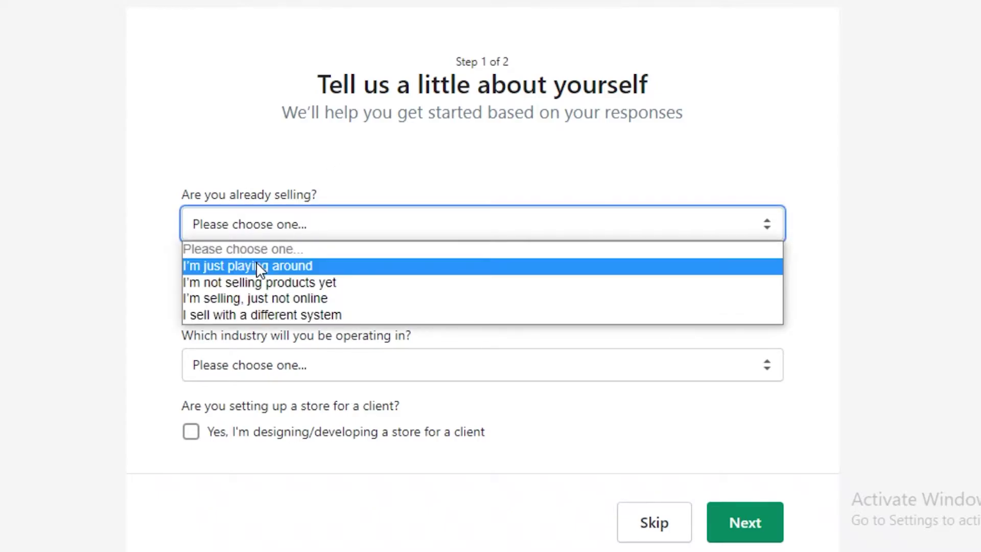
pyautogui.click(258, 266)
pyautogui.click(286, 299)
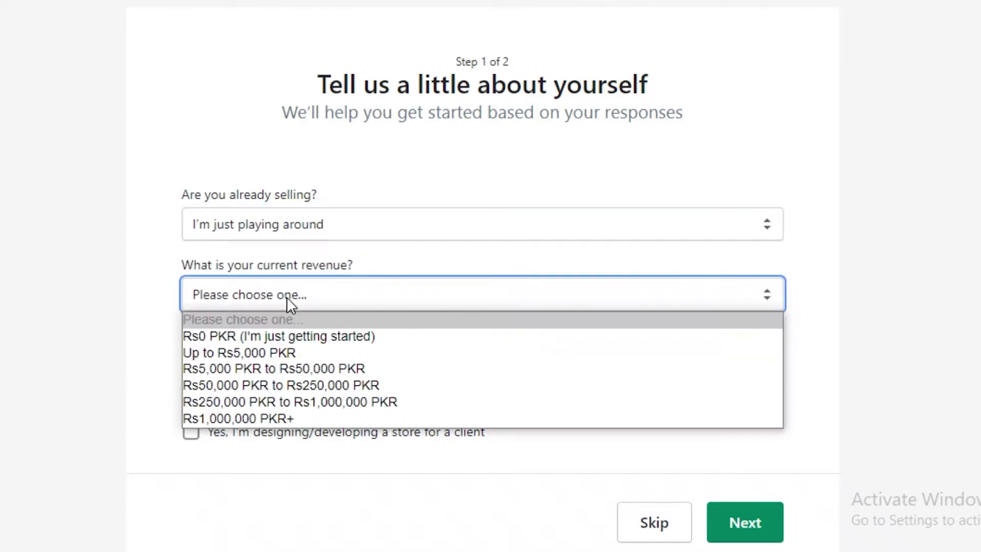
pyautogui.click(274, 335)
pyautogui.click(271, 364)
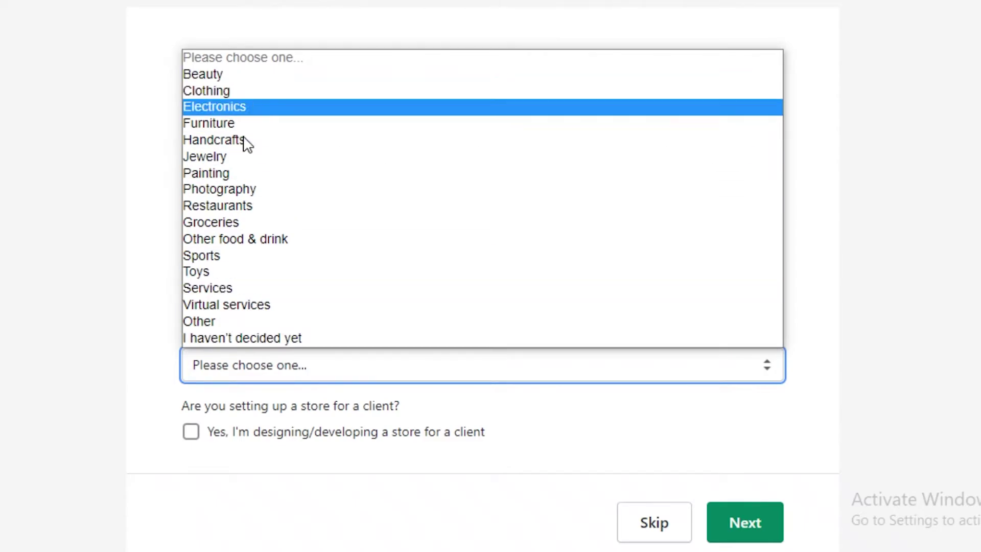
pyautogui.click(256, 93)
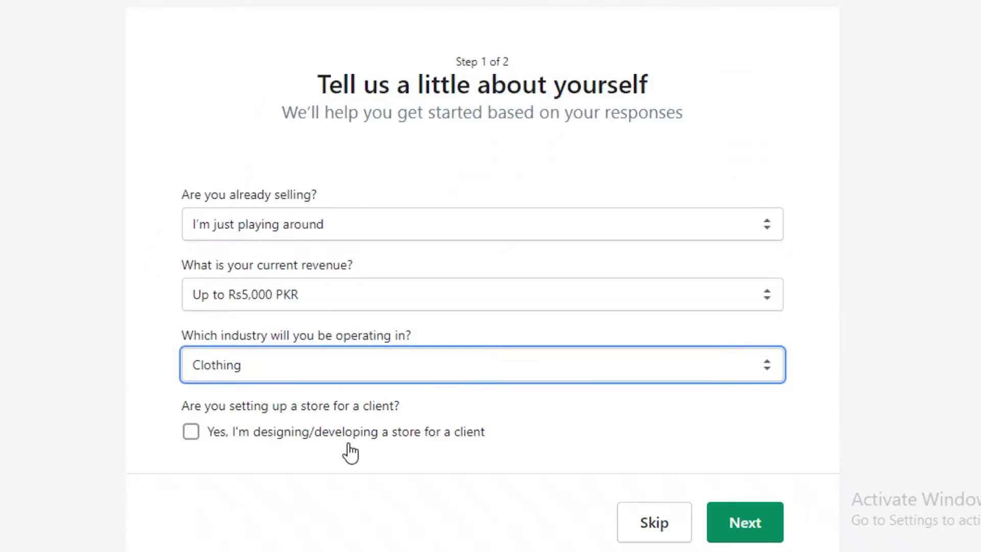
pyautogui.press('Return')
pyautogui.scroll(-5, 223, 389)
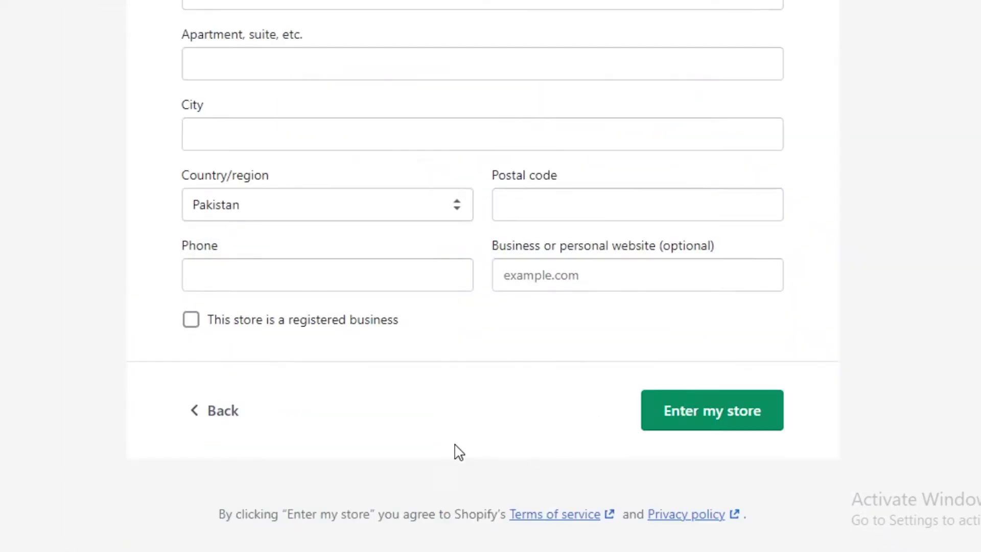
pyautogui.scroll(3, 207, 280)
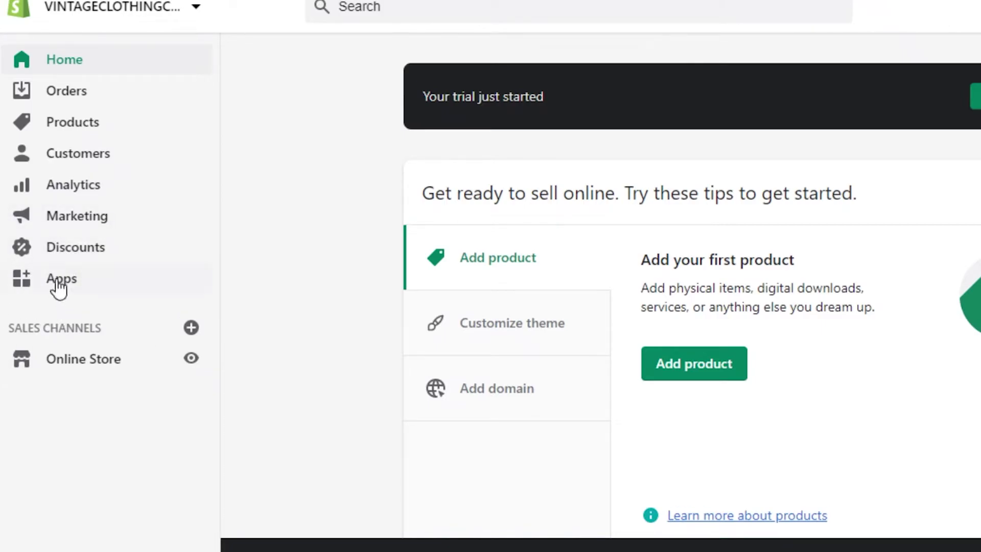
# Expand Online Store in the admin sidebar to load the Themes page.
pyautogui.click(79, 354)
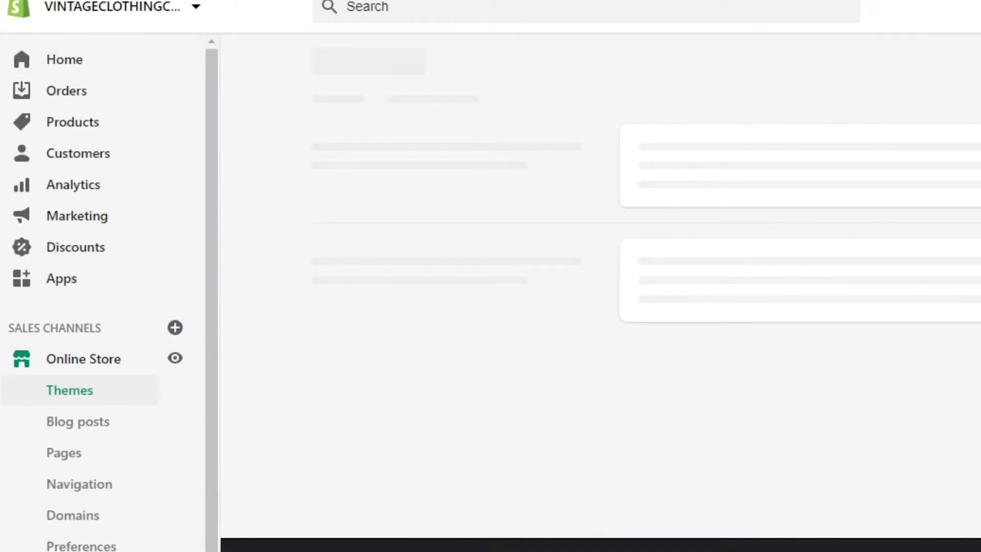
pyautogui.scroll(-1, 123, 384)
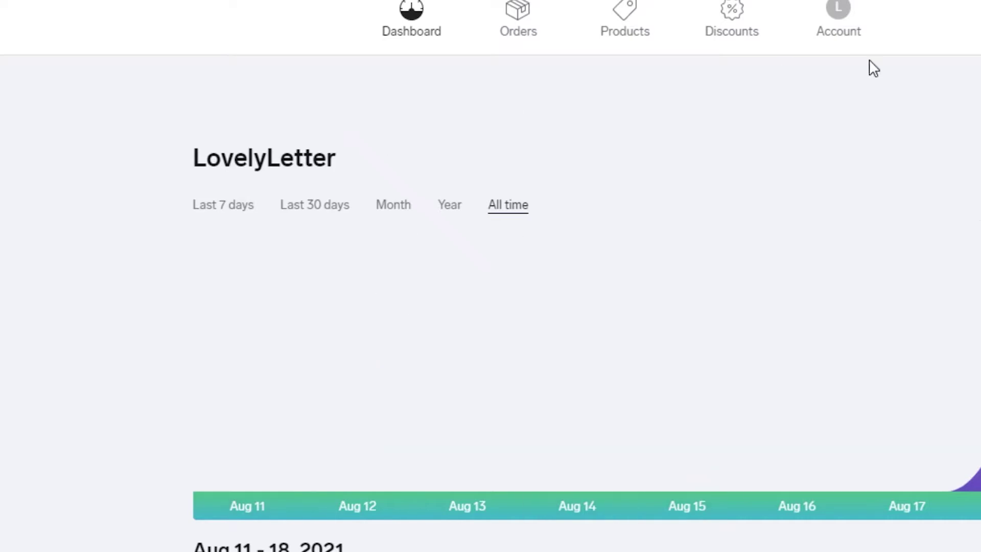
pyautogui.scroll(-7, 641, 387)
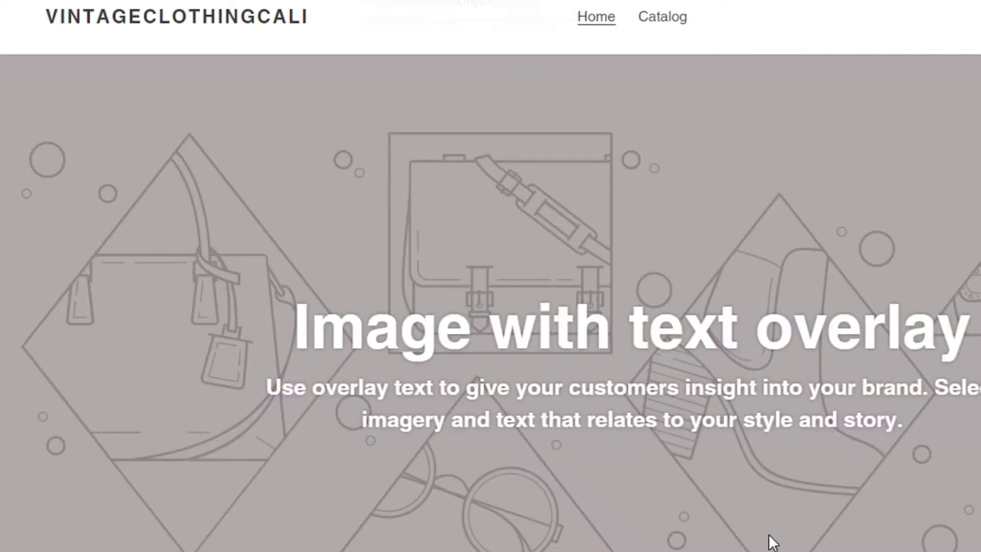
# Look over the storefront's Image with text overlay hero, then return to the Themes admin page.
pyautogui.scroll(-5, 574, 271)
pyautogui.scroll(-6, 431, 336)
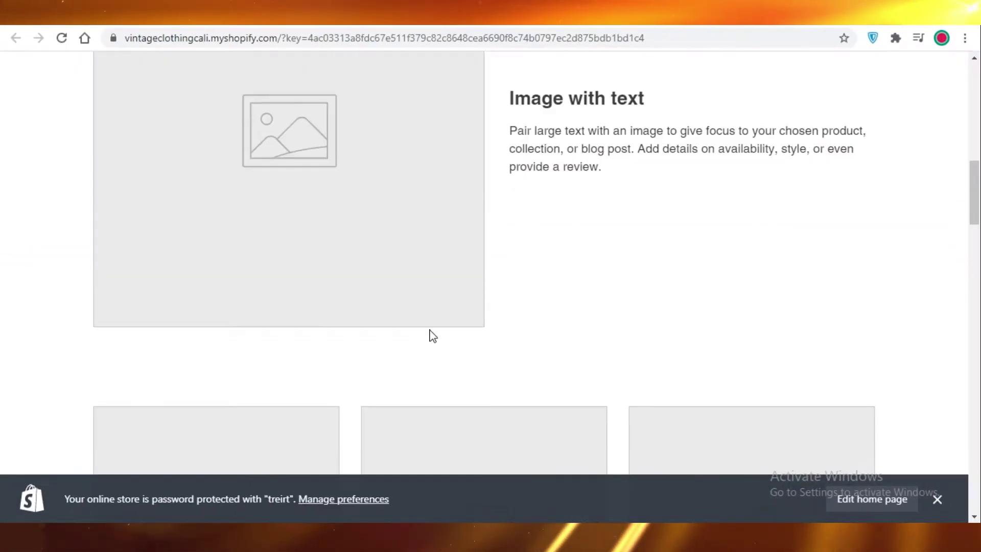
pyautogui.scroll(12, 425, 311)
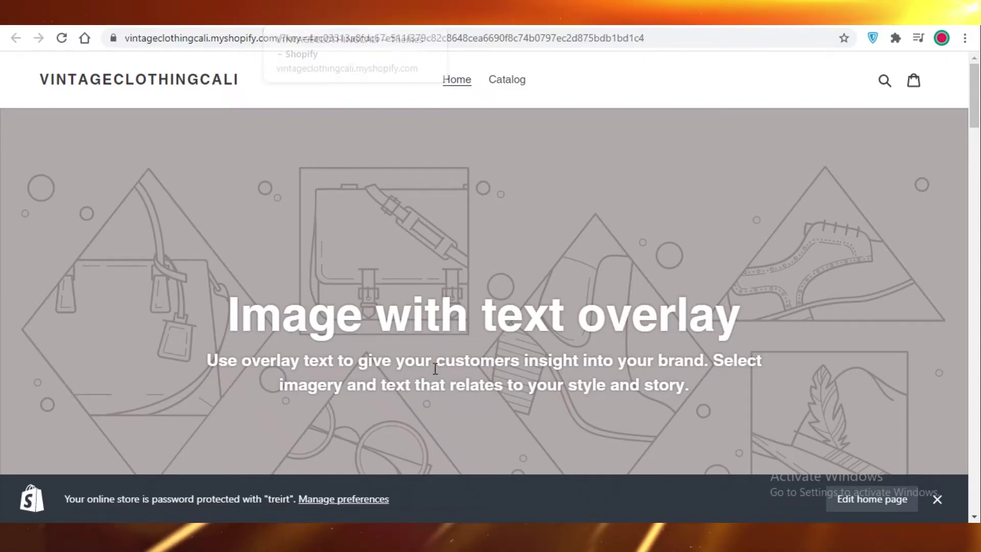
pyautogui.scroll(-2, 624, 223)
pyautogui.scroll(2, 490, 255)
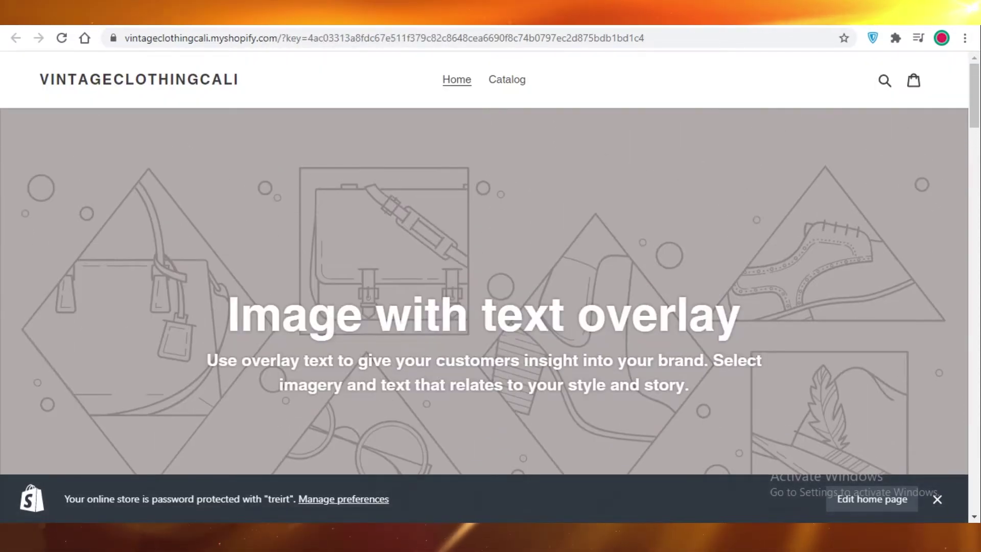
pyautogui.hotkey('alt', 'Left')
# Go from the admin home through Online Store to customise the Debut theme's Home page.
pyautogui.scroll(1, 158, 210)
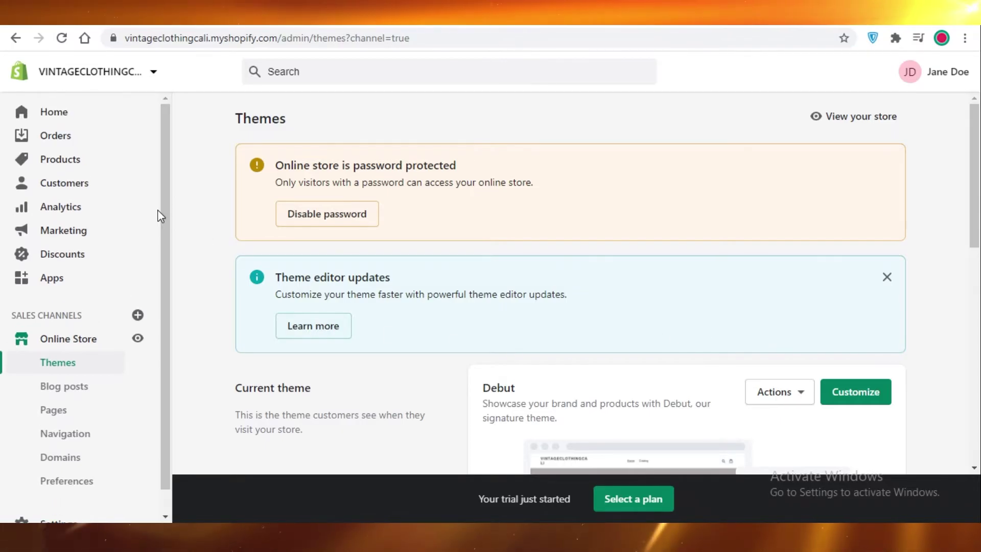
pyautogui.click(76, 111)
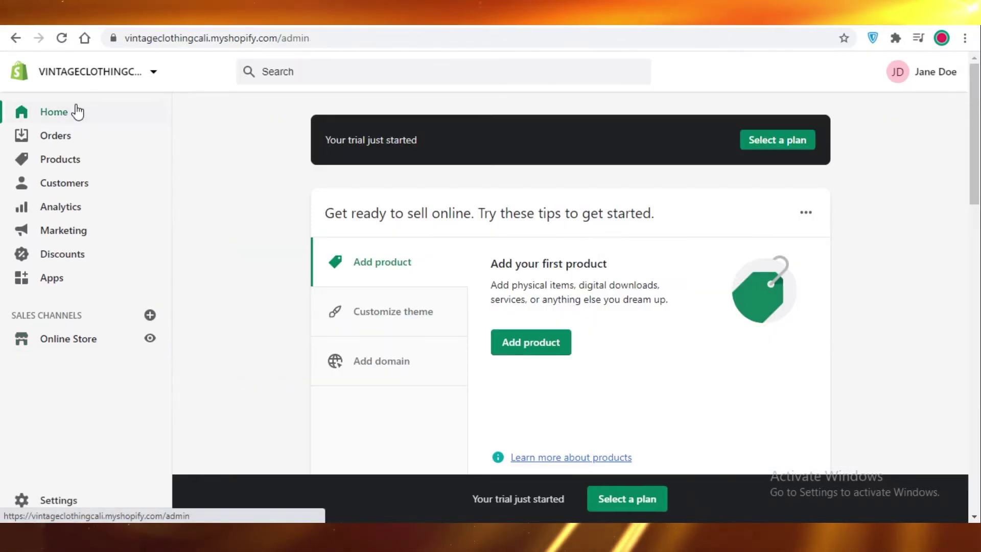
pyautogui.click(149, 338)
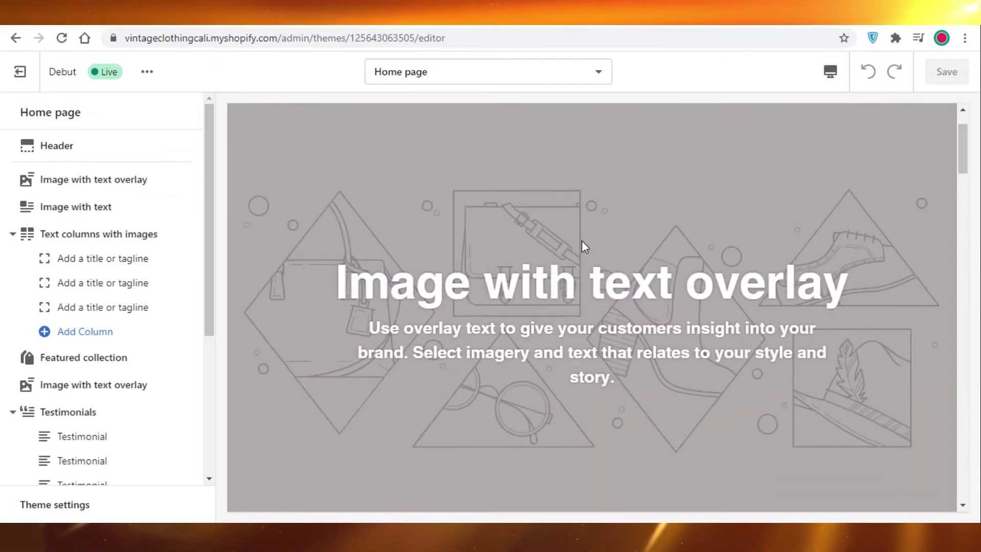
# Upload the pink-haired woman photo from Downloads as the Image with text overlay background.
pyautogui.click(118, 187)
pyautogui.click(100, 188)
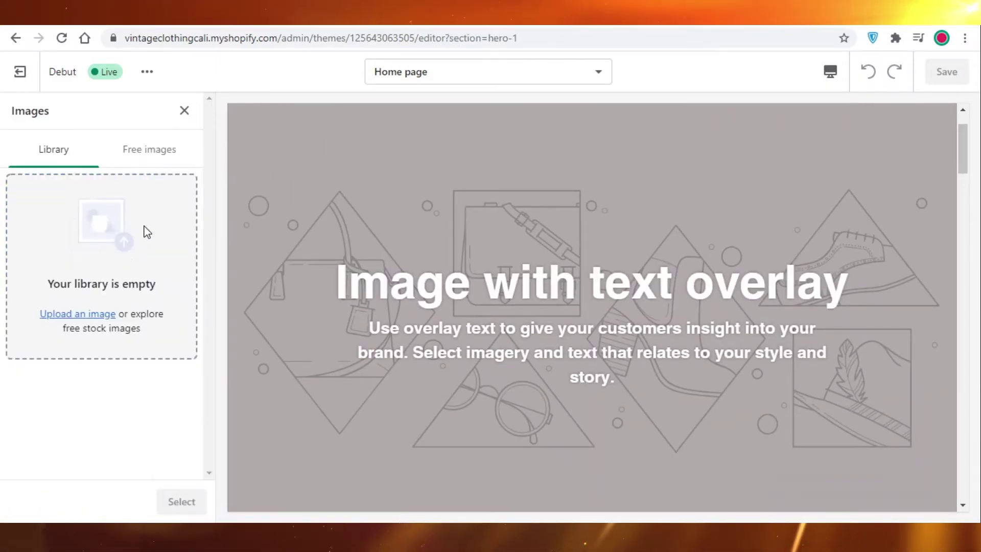
pyautogui.click(111, 246)
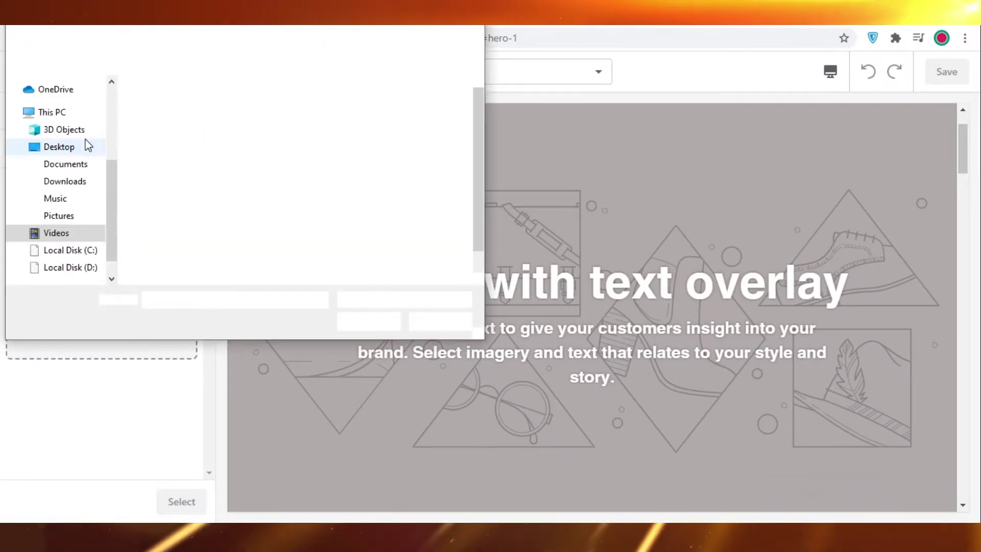
pyautogui.click(57, 182)
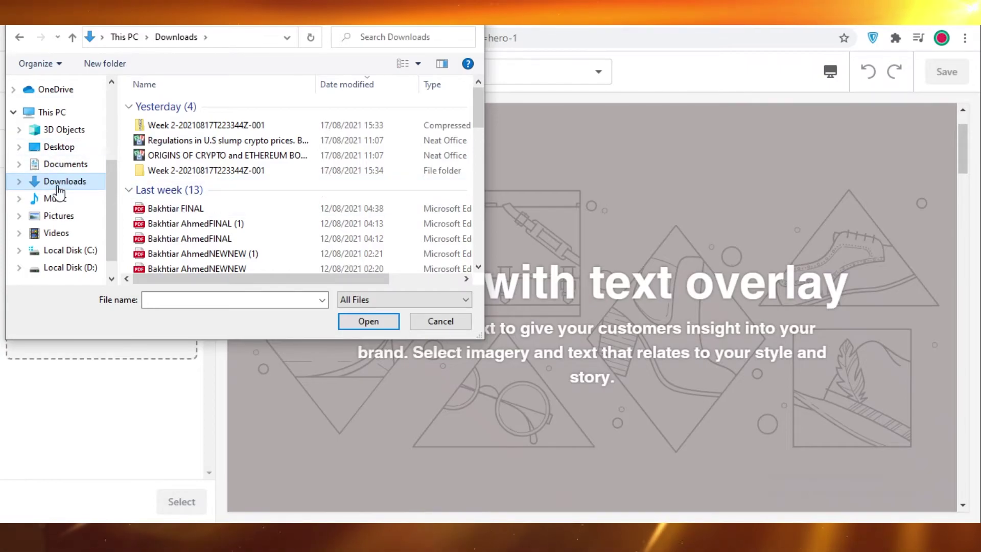
pyautogui.scroll(-8, 230, 184)
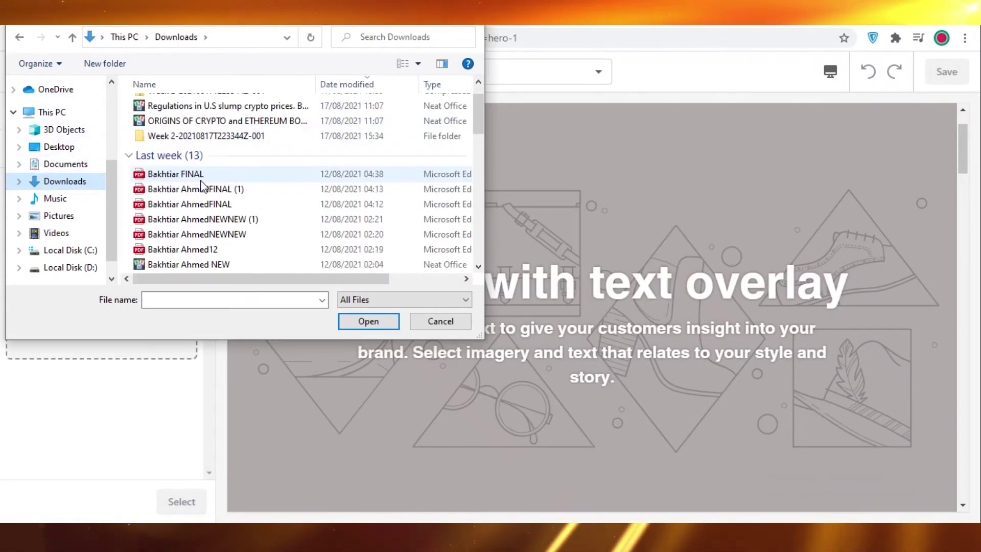
pyautogui.scroll(1, 217, 202)
pyautogui.click(169, 114)
pyautogui.click(373, 326)
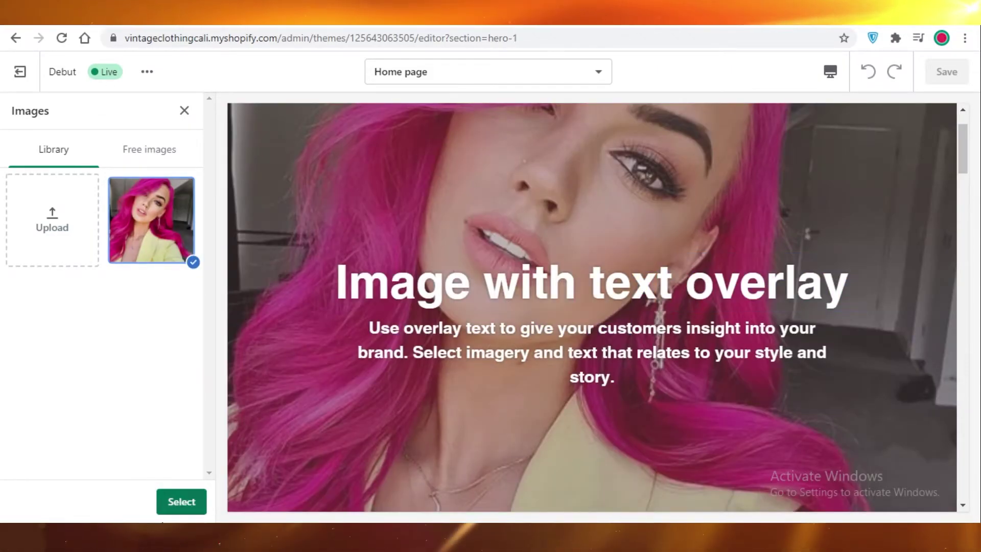
pyautogui.click(192, 505)
pyautogui.scroll(-3, 21, 110)
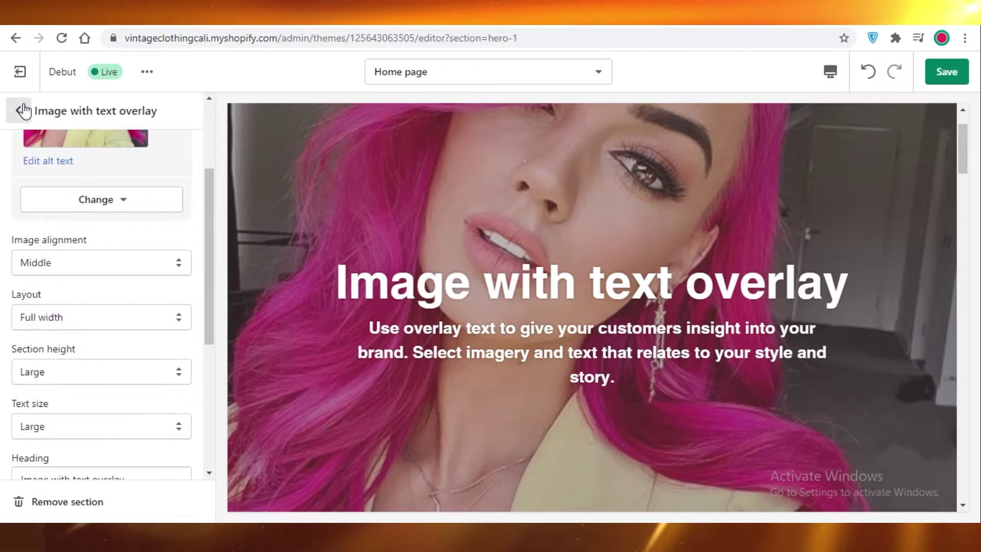
# Replace the first Text columns with images column's placeholder heading with BLOGS.
pyautogui.click(17, 108)
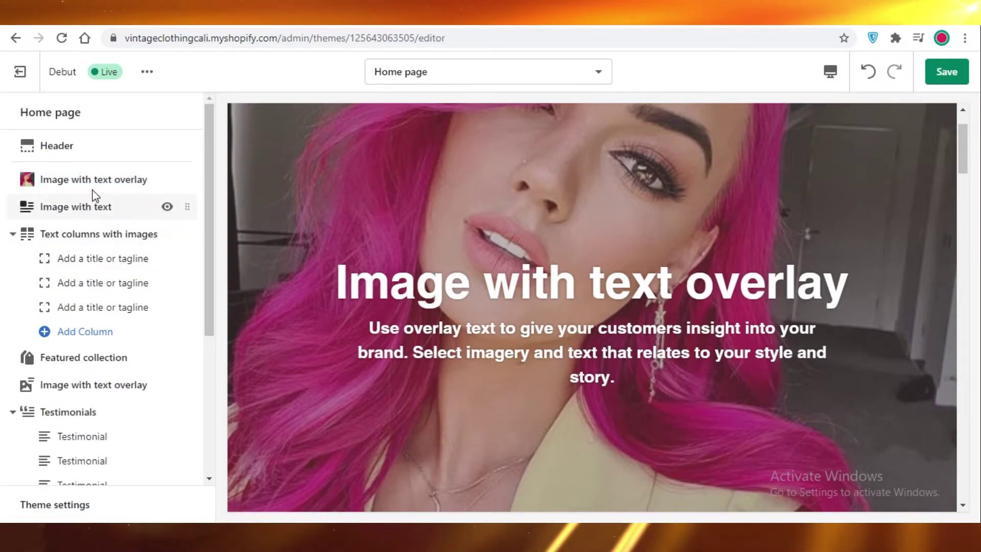
pyautogui.click(97, 258)
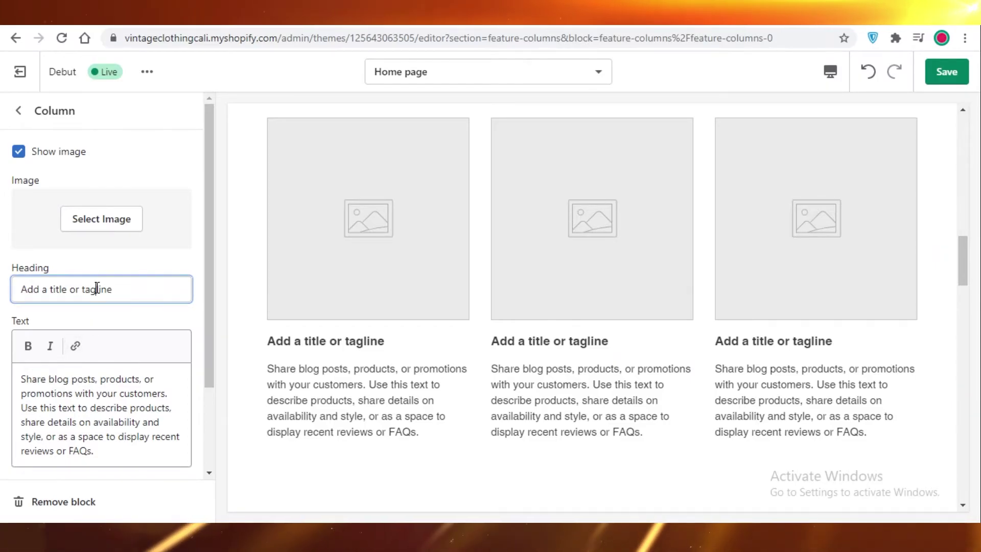
pyautogui.press('BackSpace')
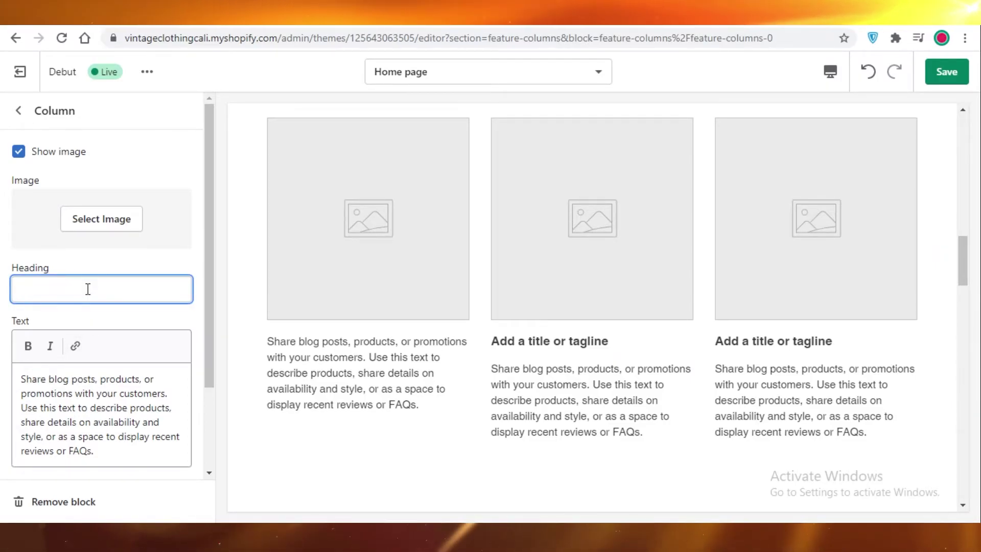
pyautogui.write('B')
pyautogui.press('BackSpace')
pyautogui.write('BLOGS')
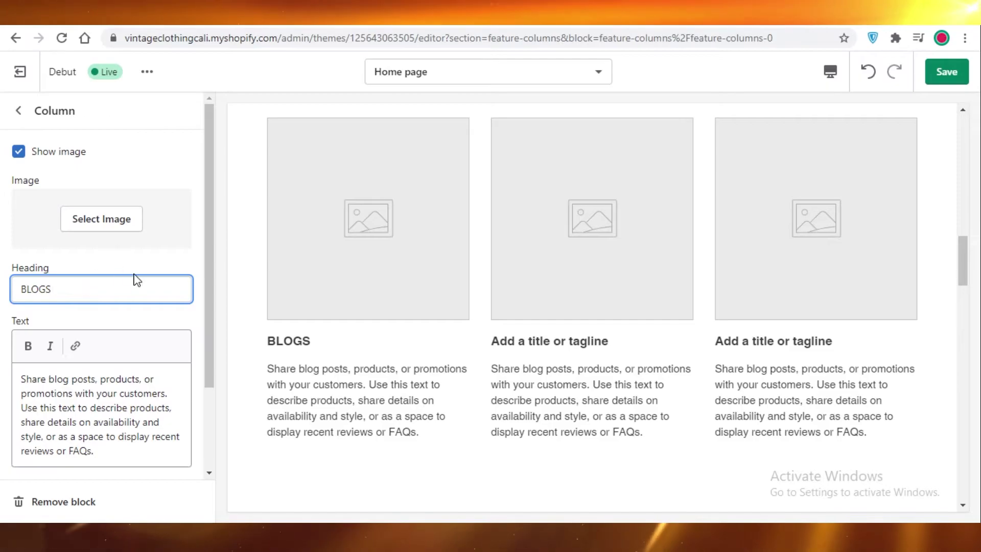
pyautogui.scroll(10, 307, 337)
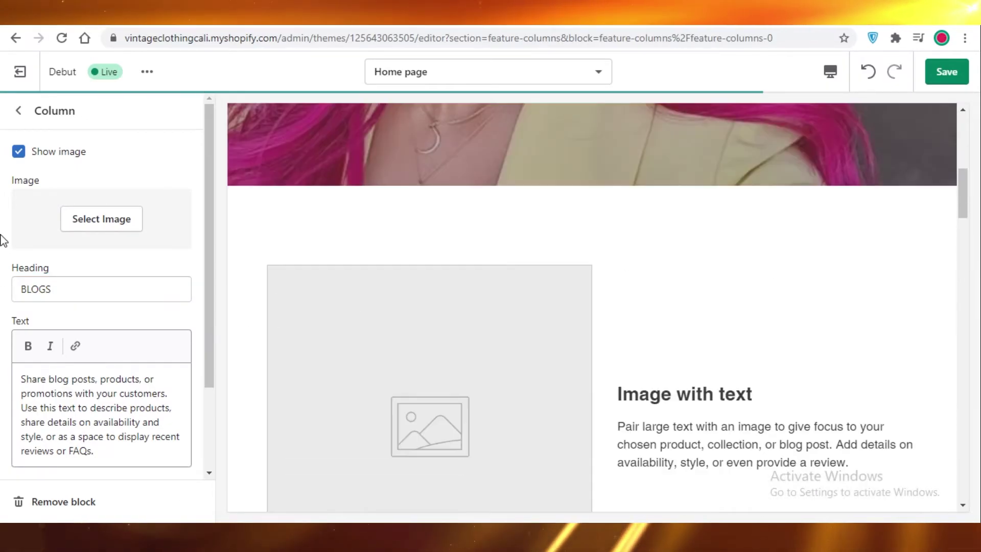
# Change the banner heading to VINTAGE CLOTHING CALIFORNIA.
pyautogui.scroll(5, 428, 350)
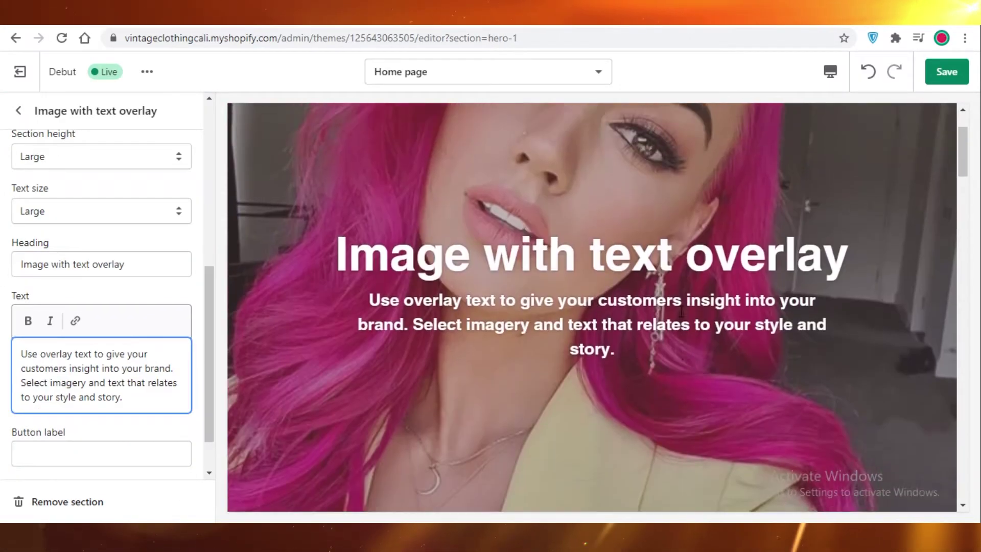
pyautogui.scroll(-1, 116, 285)
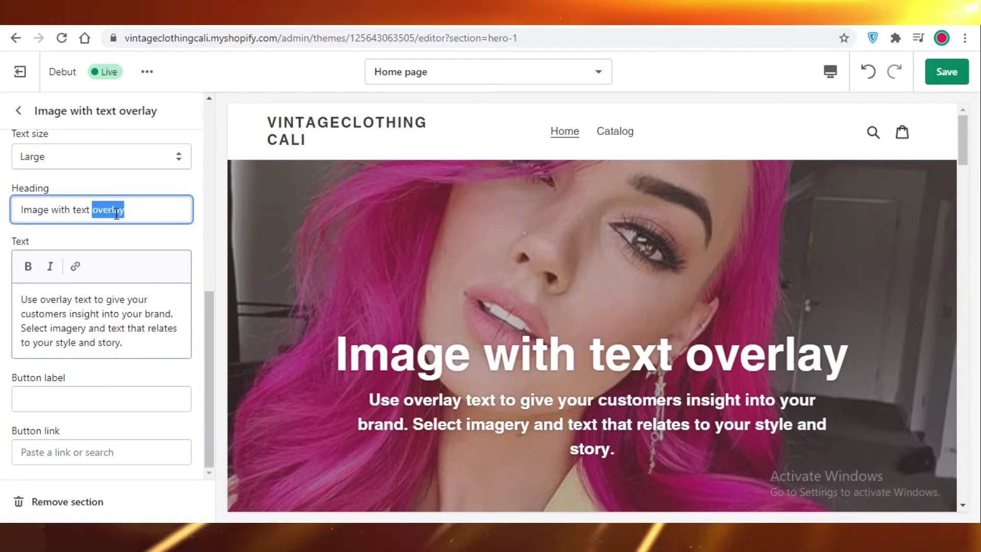
pyautogui.write('VINTAGE CLOT')
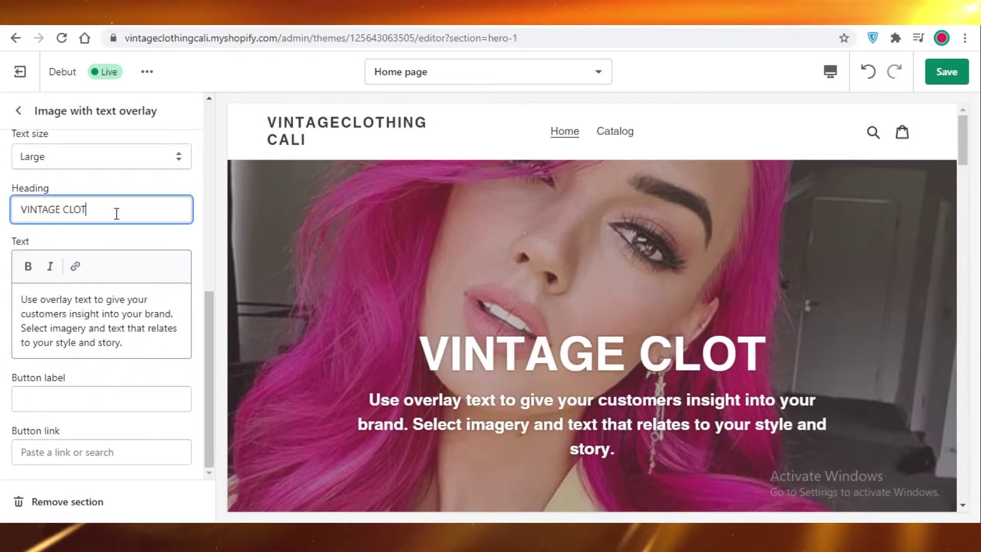
pyautogui.write('HING CALIFORNIA')
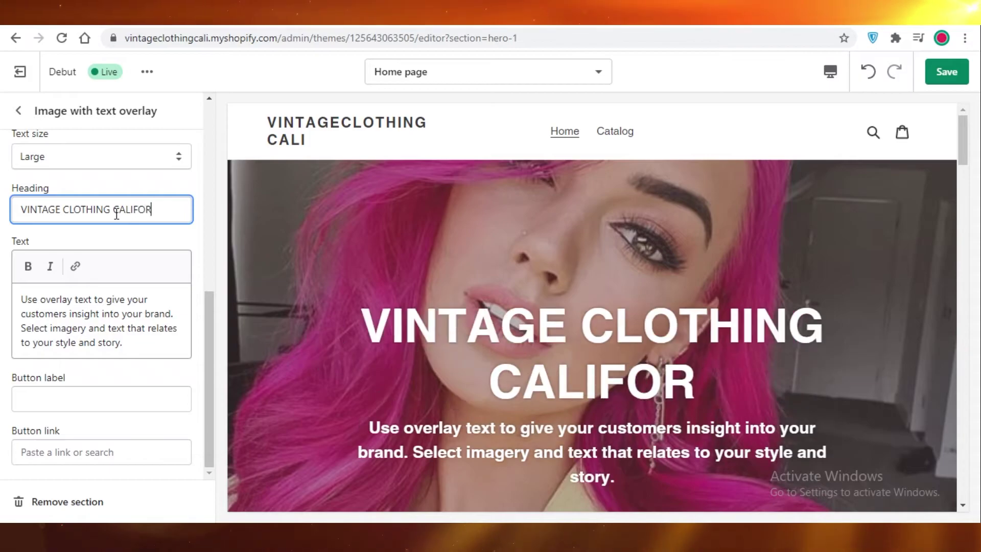
# Replace the banner text with THE BEST GRABS AT ALL THRIFT STORES AT ONE PLACE and save.
pyautogui.tripleClick(61, 327)
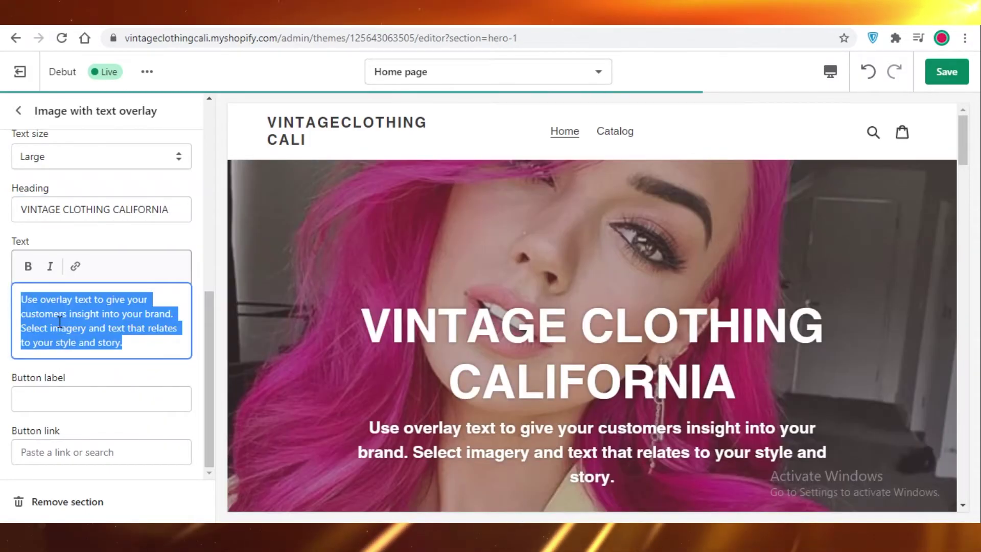
pyautogui.write('A')
pyautogui.press('BackSpace')
pyautogui.write('S')
pyautogui.press('BackSpace')
pyautogui.write('THE BESST')
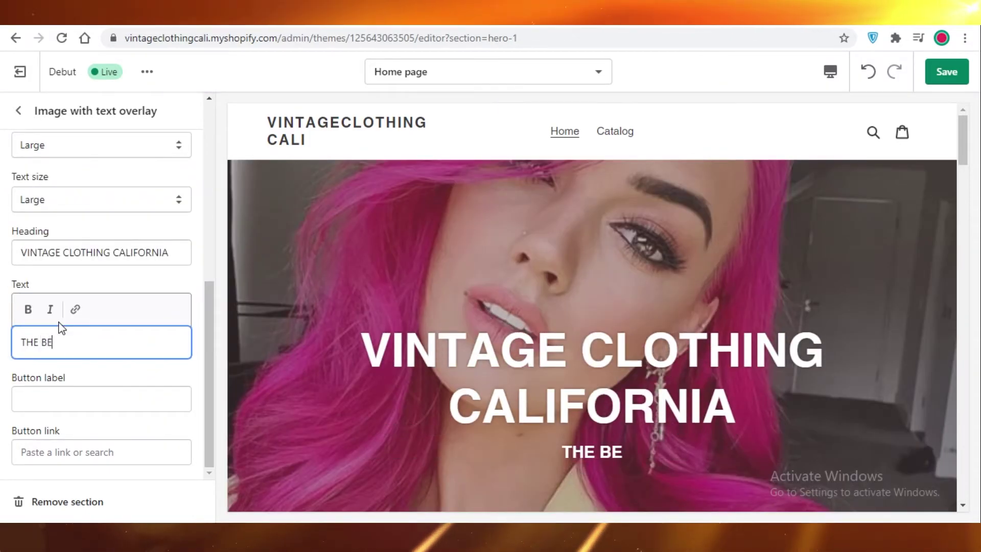
pyautogui.press('BackSpace')
pyautogui.press('BackSpace')
pyautogui.press('BackSpace')
pyautogui.write('T GRA')
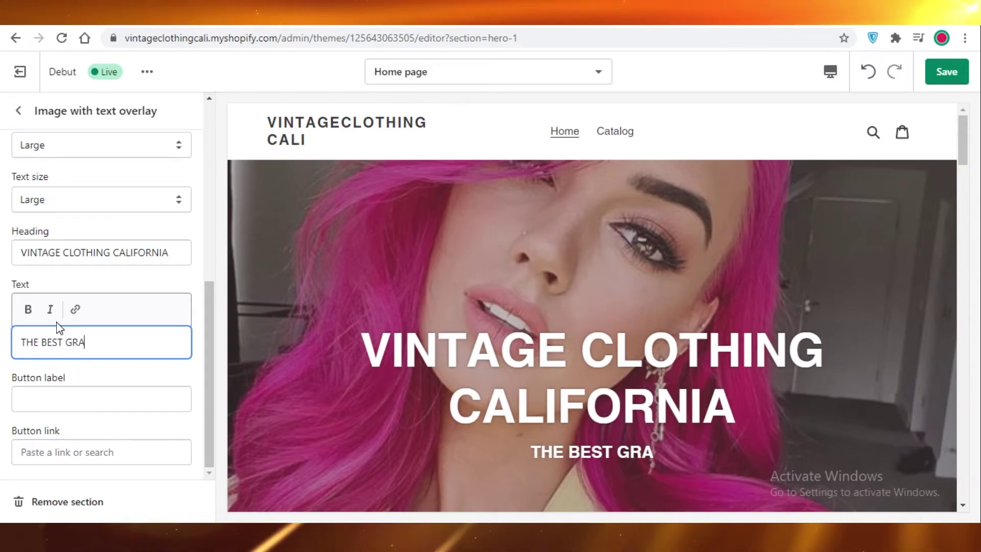
pyautogui.write('BS AT ALL')
pyautogui.press('BackSpace')
pyautogui.press('BackSpace')
pyautogui.write('T ALL THRIF')
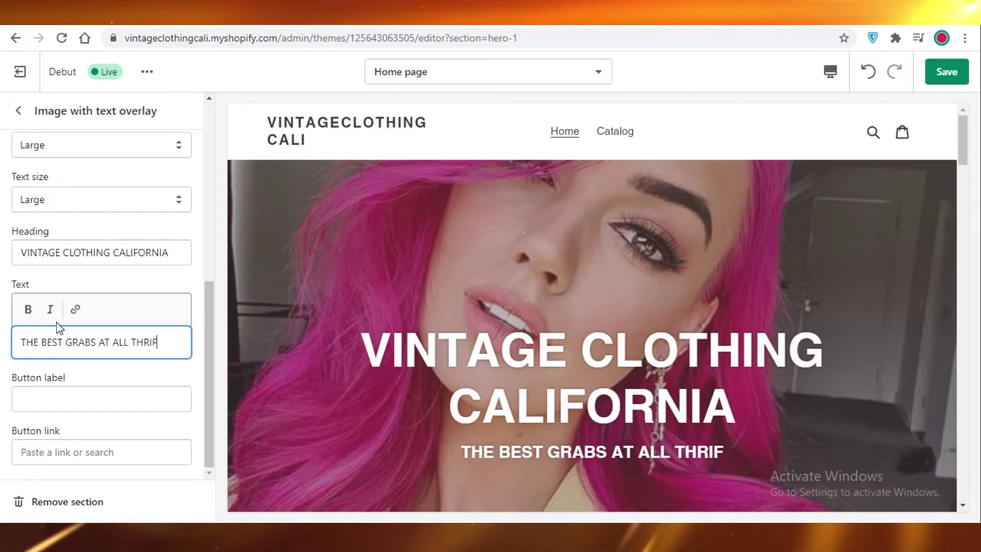
pyautogui.write('T STORES AT ONE PLACE')
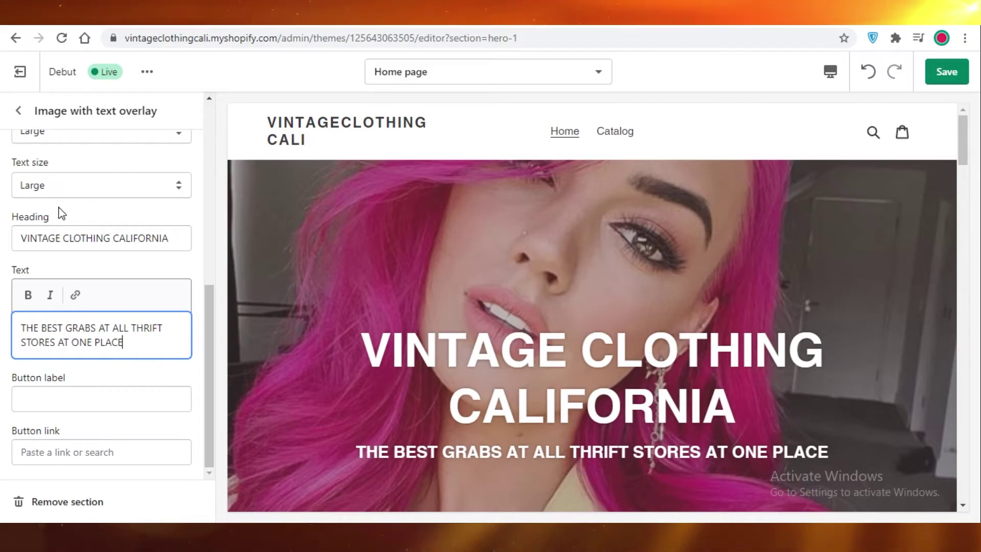
pyautogui.click(959, 75)
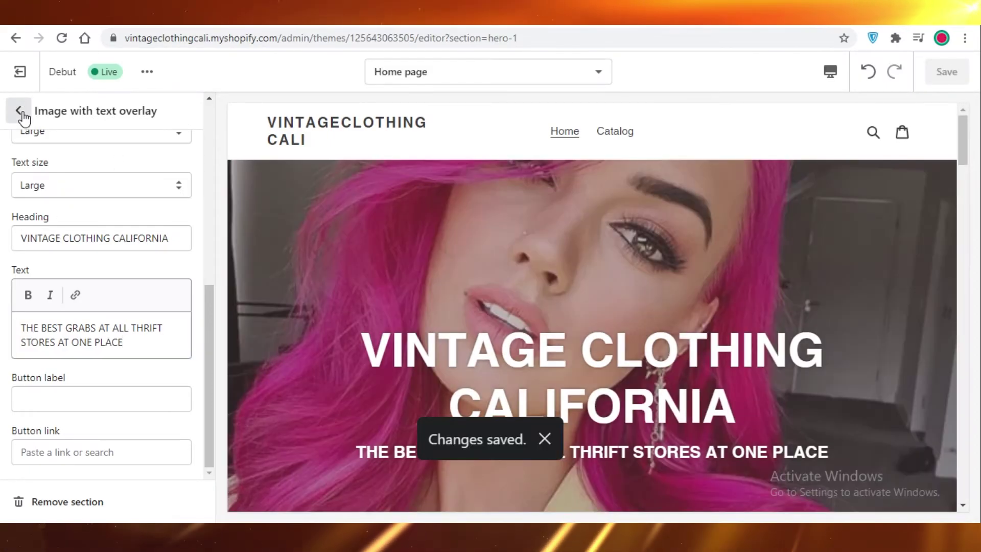
pyautogui.click(18, 110)
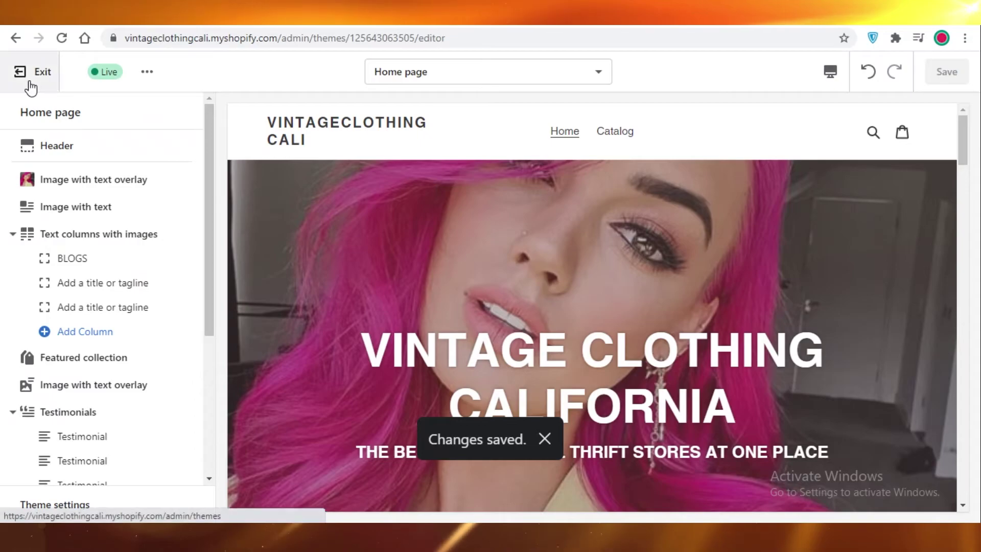
# Exit the Shopify theme editor and view the storefront showing the VINTAGE CLOTHING CALIFORNIA banner.
pyautogui.click(20, 73)
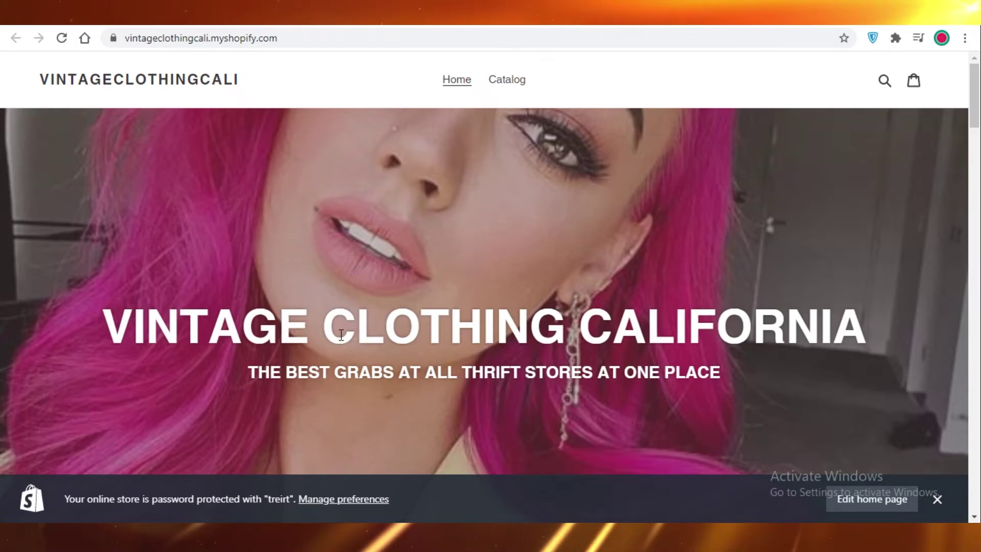
pyautogui.scroll(-4, 345, 326)
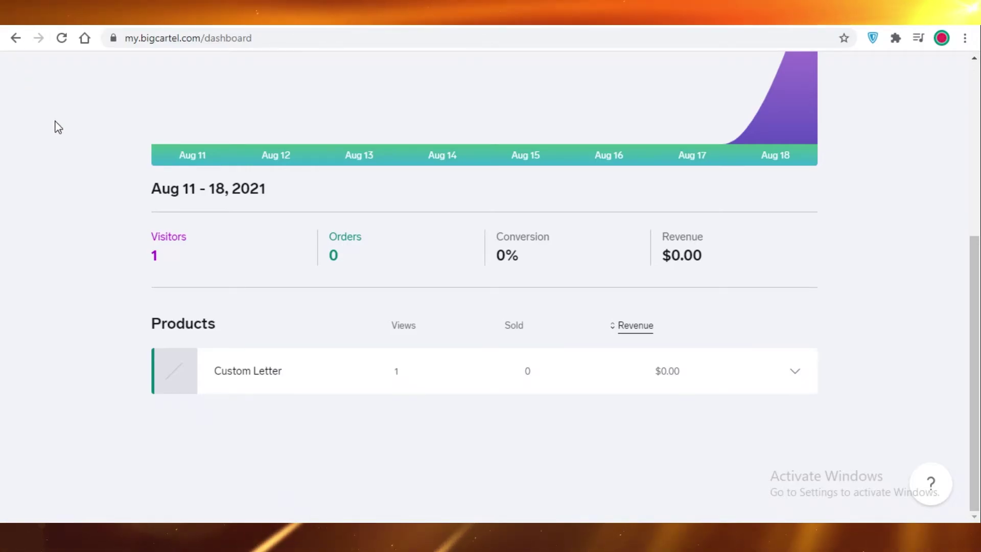
# Review the Big Cartel design Colors settings, from Background through home overlay and text colours.
pyautogui.scroll(6, 530, 271)
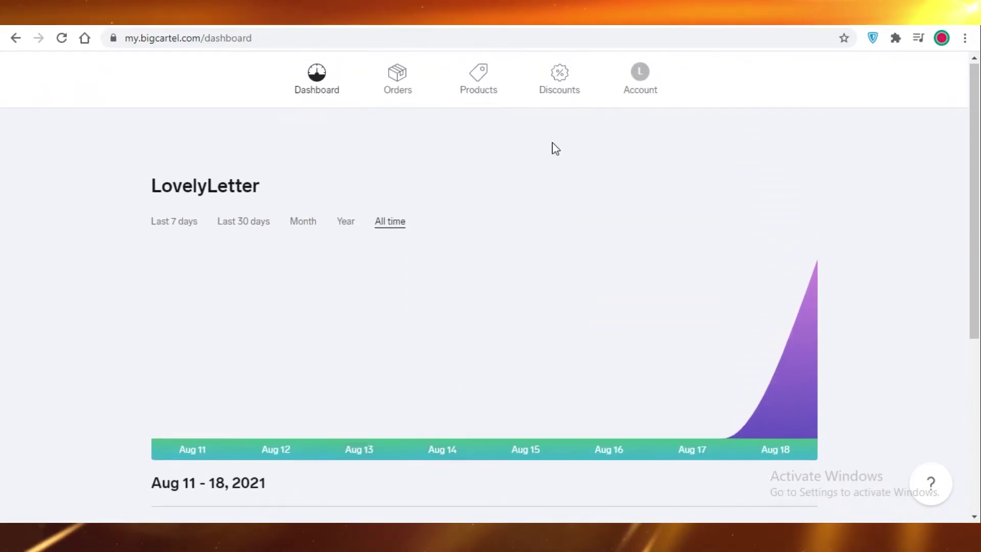
pyautogui.click(657, 76)
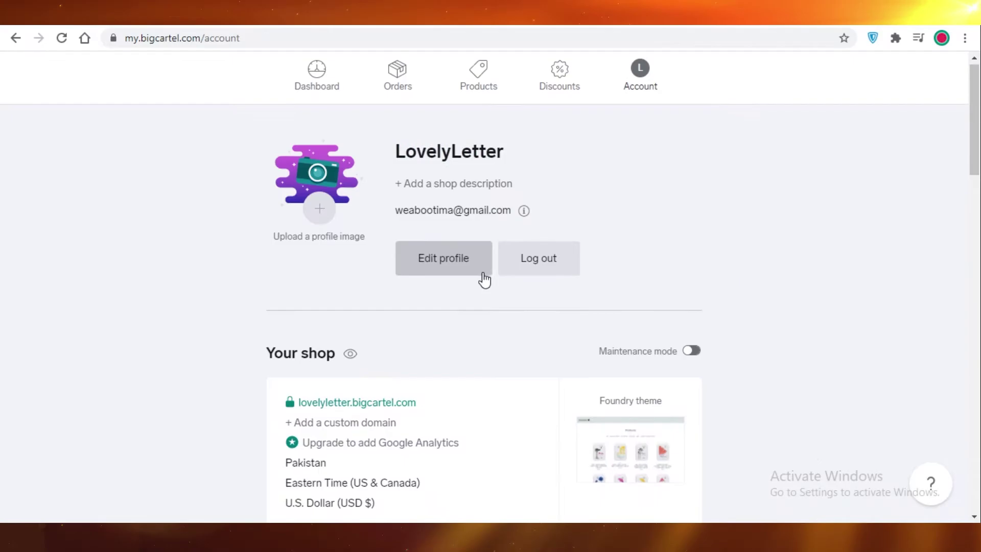
pyautogui.scroll(-3, 440, 286)
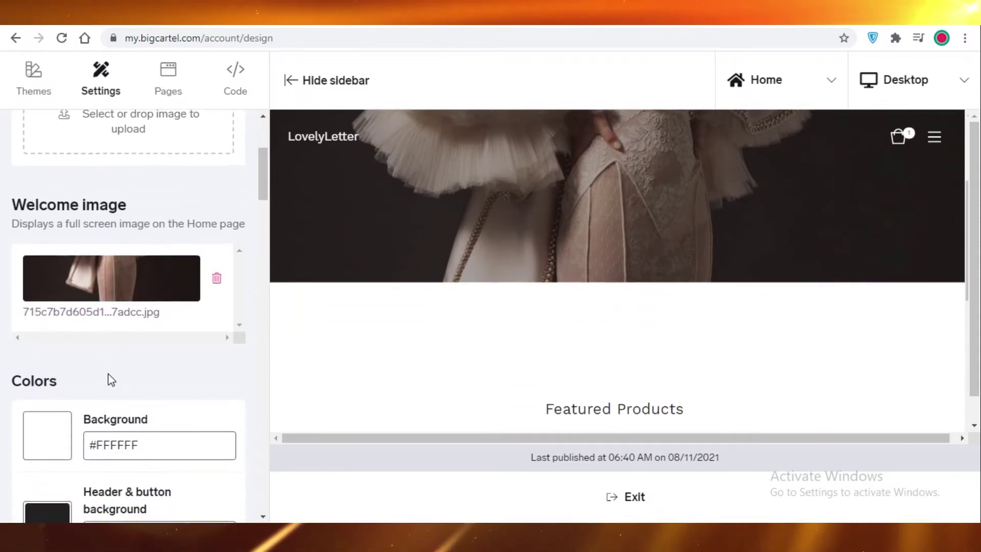
pyautogui.scroll(7, 186, 263)
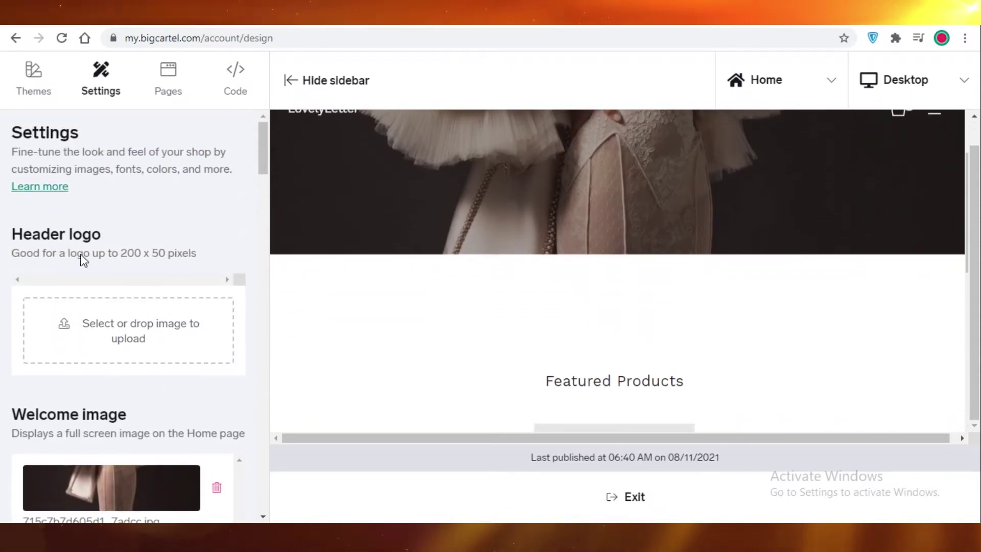
pyautogui.scroll(-10, 160, 291)
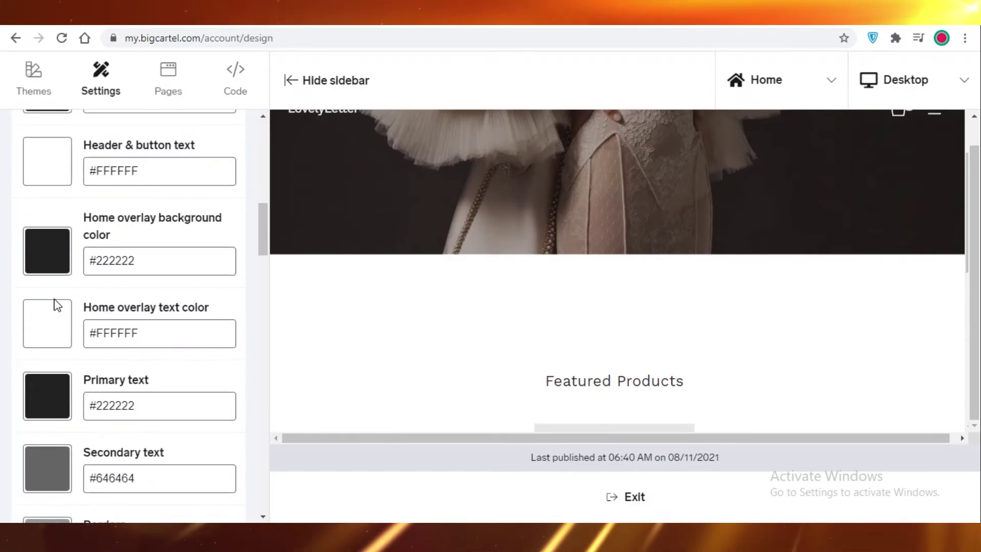
pyautogui.scroll(-5, 56, 321)
pyautogui.scroll(8, 66, 329)
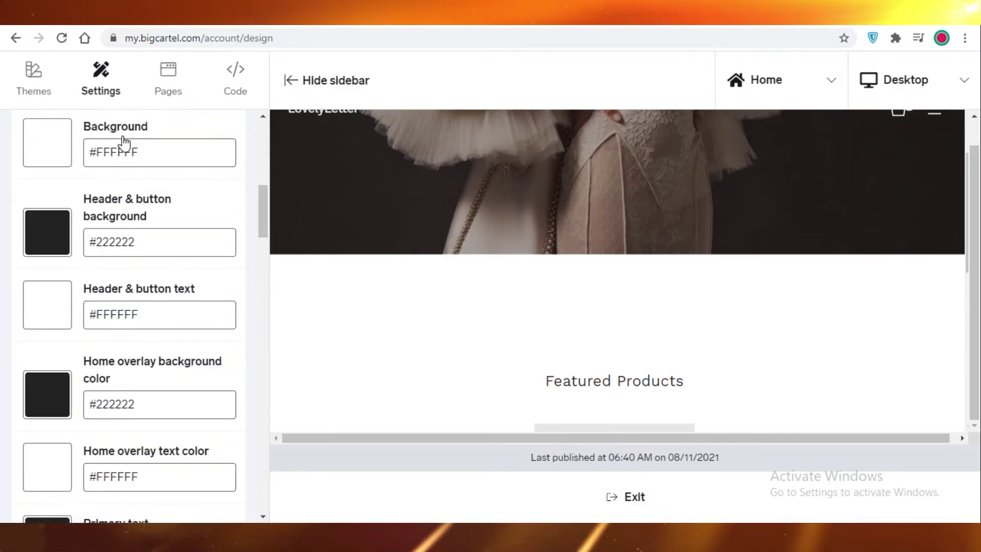
# Apply the Netizen theme from Big Cartel's Themes list and publish it to the live shop.
pyautogui.click(169, 67)
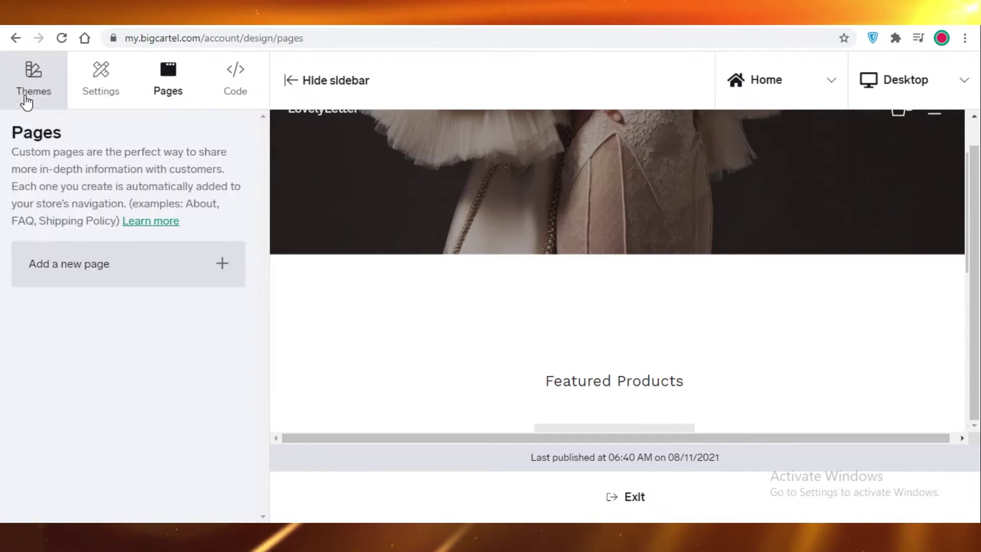
pyautogui.click(31, 88)
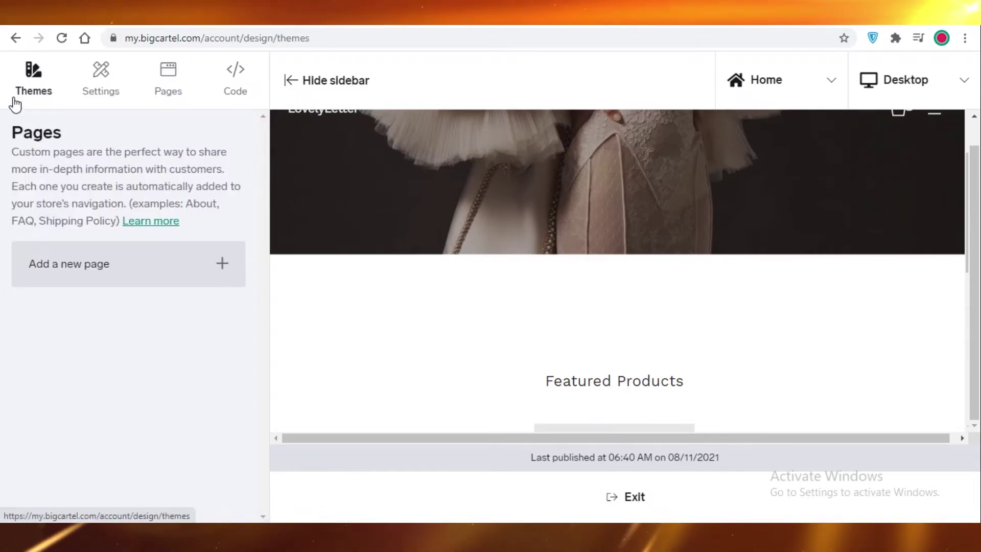
pyautogui.scroll(-8, 184, 286)
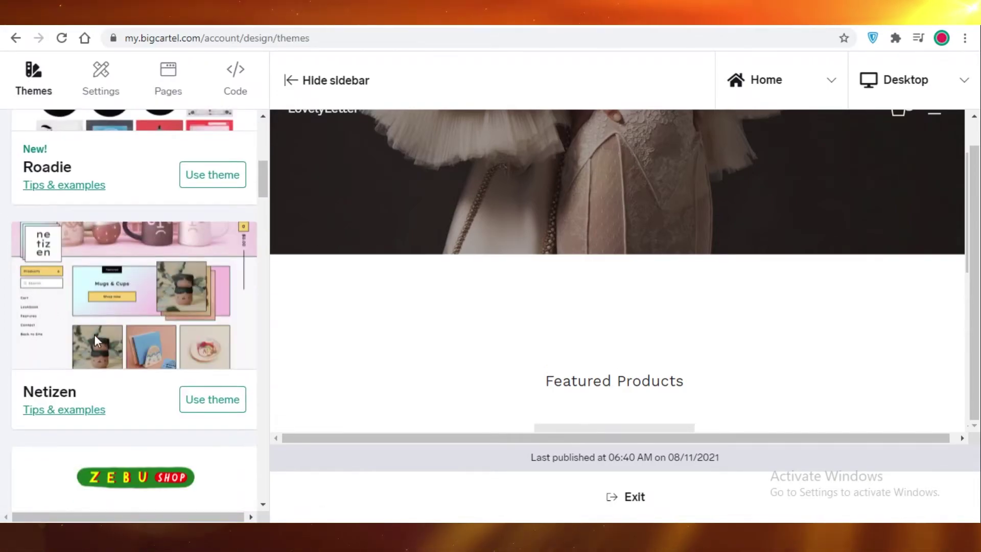
pyautogui.scroll(-3, 94, 334)
pyautogui.scroll(2, 83, 268)
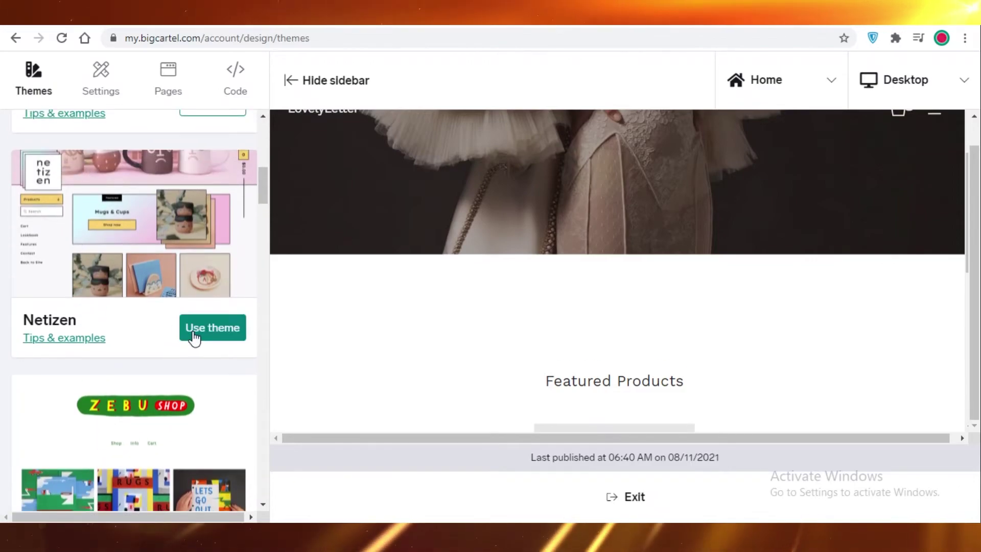
pyautogui.click(206, 329)
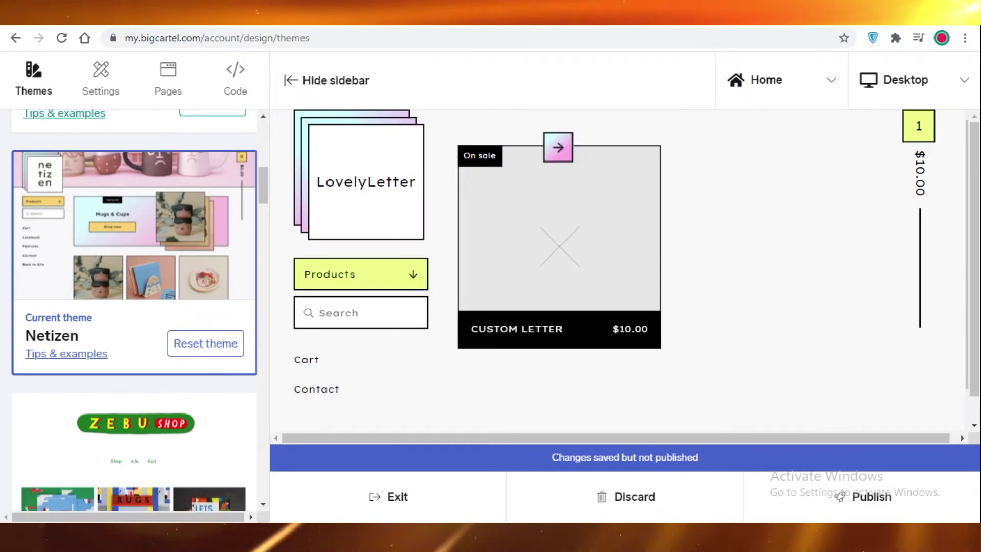
pyautogui.click(881, 505)
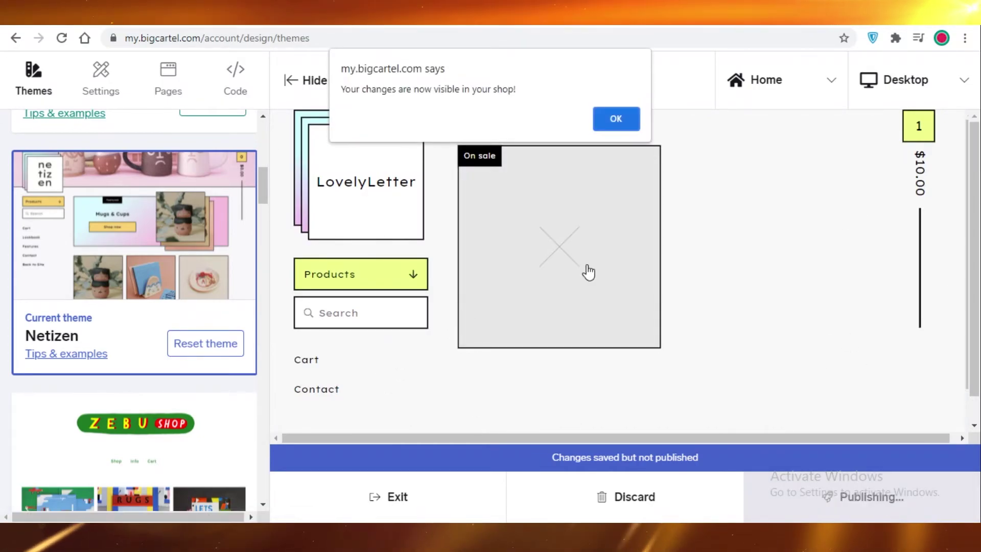
pyautogui.click(628, 115)
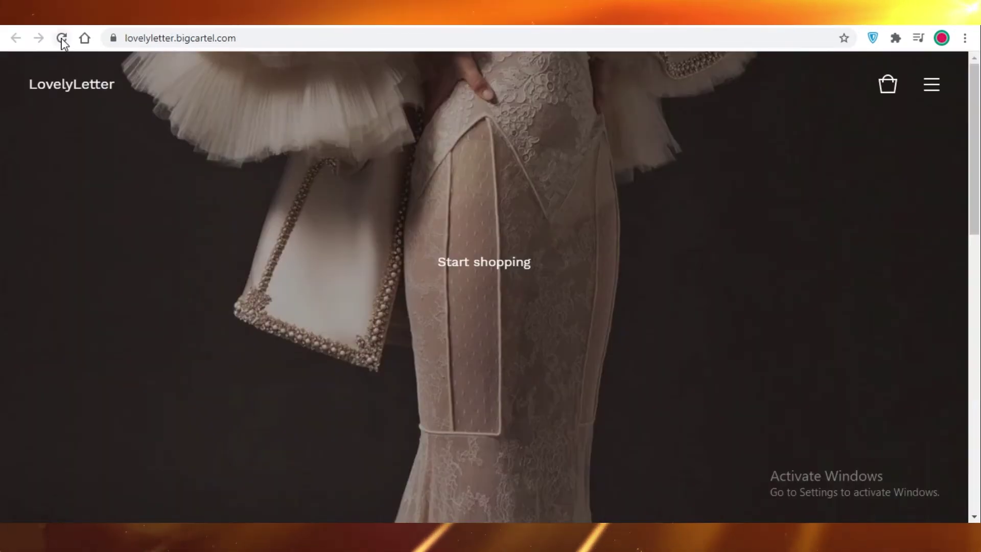
# Reload the storefront to check the Netizen layout down to the footer, then return to the design editor.
pyautogui.click(61, 38)
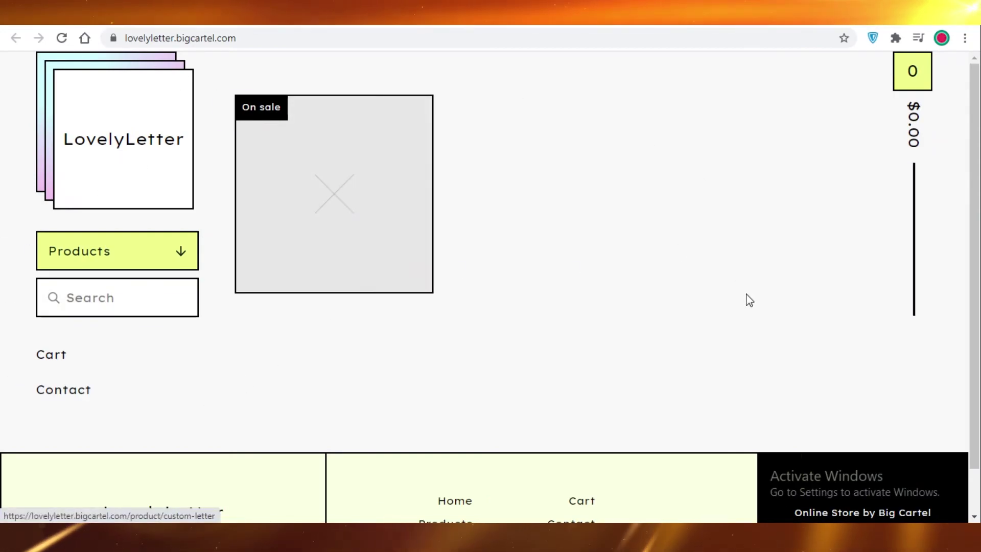
pyautogui.scroll(-1, 715, 230)
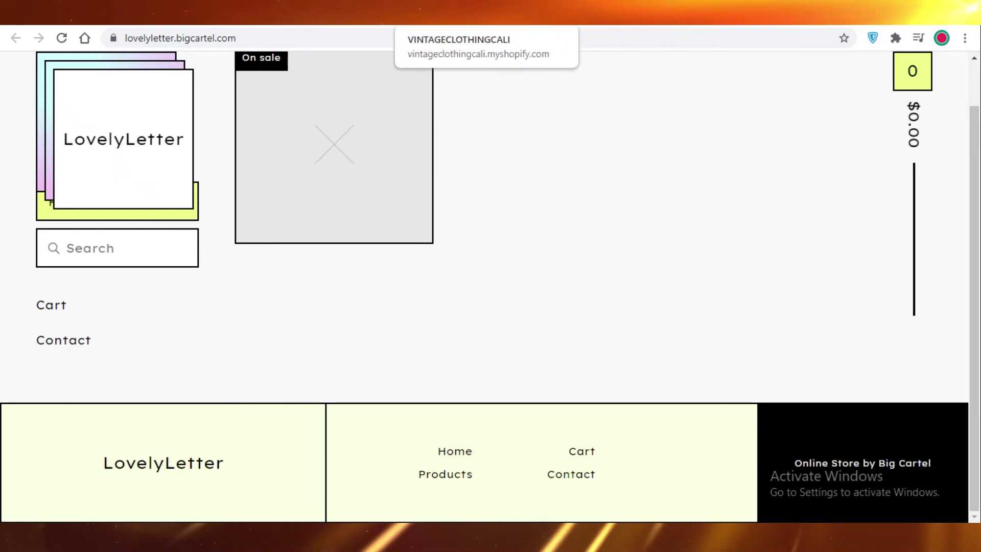
pyautogui.click(449, 12)
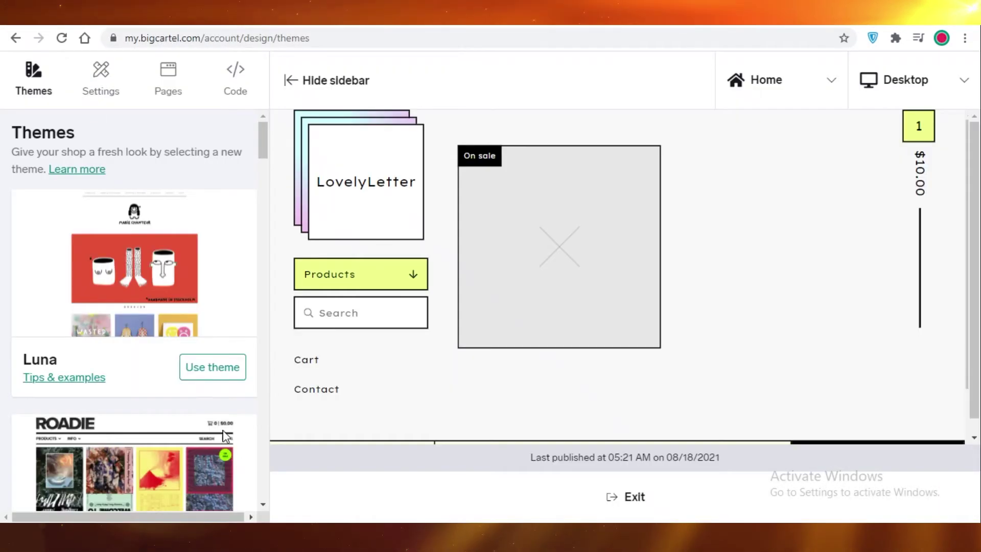
# Exit the design editor, check the dashboard (3 visitors, 0 orders, $0.00), and go to pricing.
pyautogui.click(633, 500)
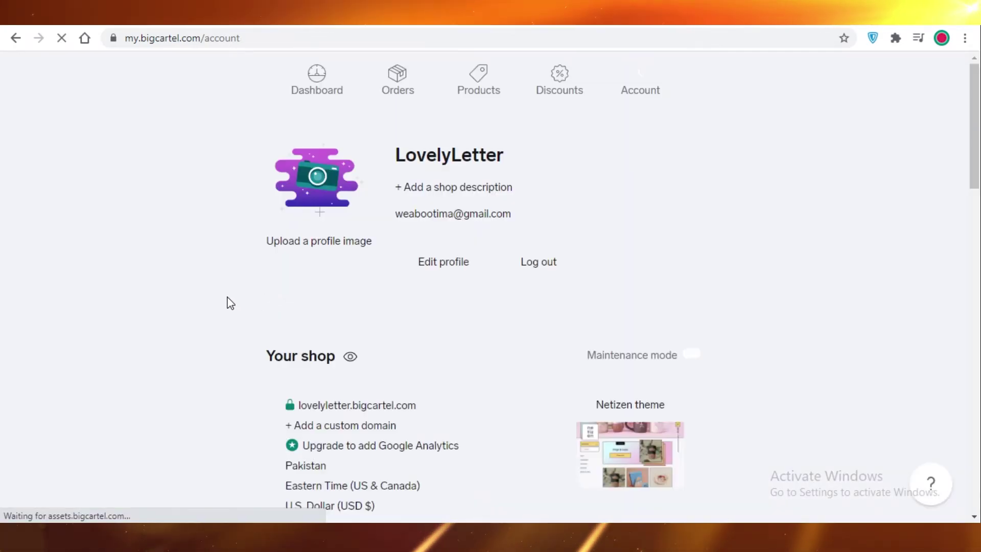
pyautogui.scroll(-2, 452, 167)
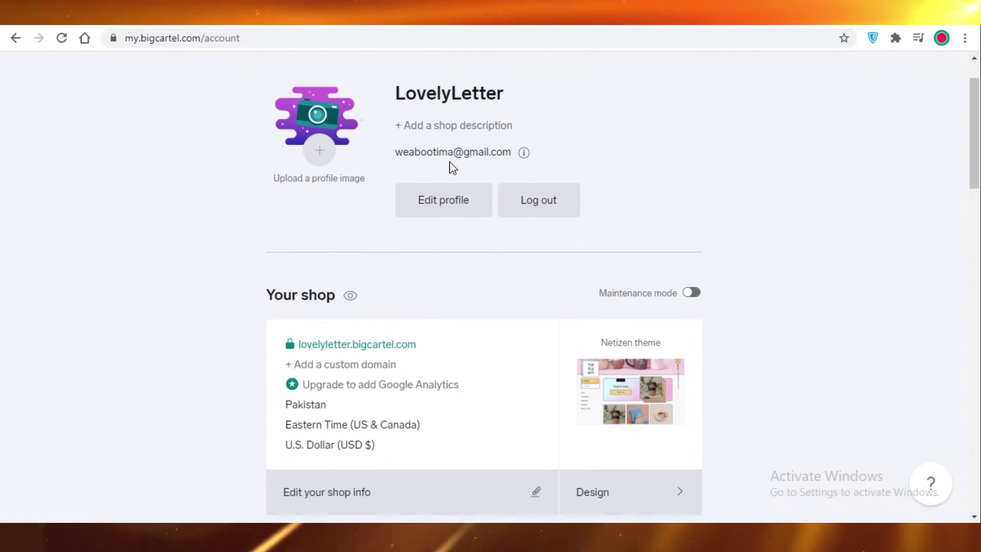
pyautogui.scroll(2, 340, 102)
pyautogui.click(338, 81)
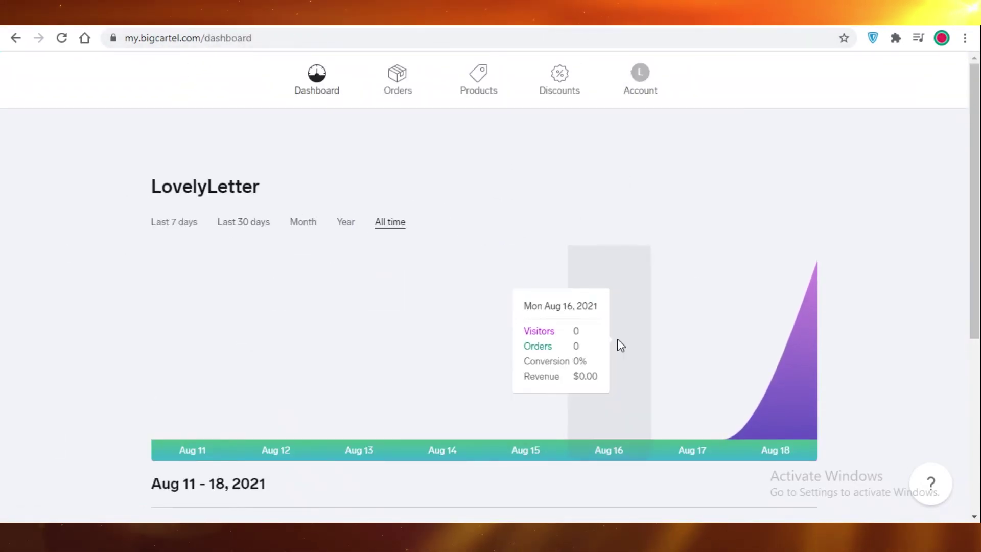
pyautogui.scroll(-4, 935, 276)
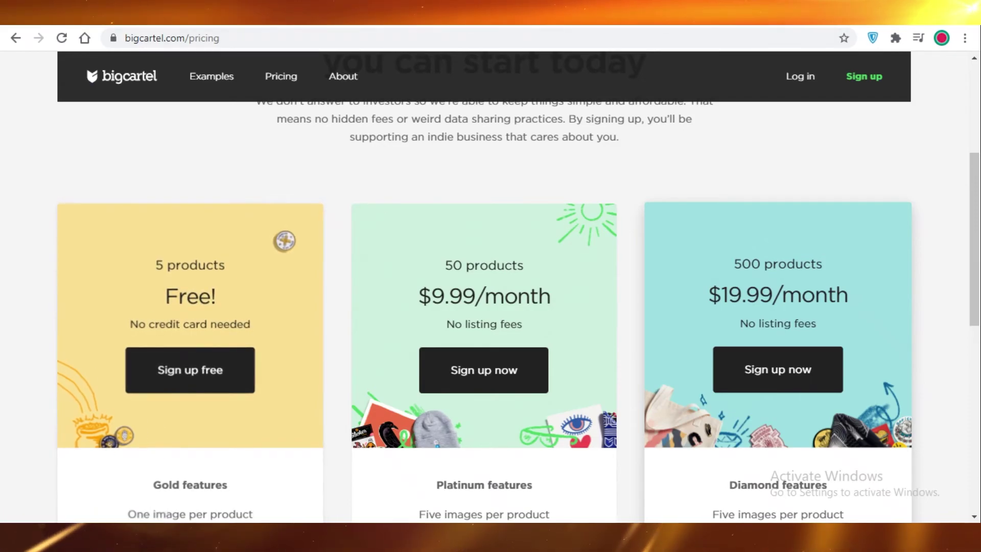
# Compare Shopify's $29, $79 and $299 plan cards with Big Cartel's Free, $9.99 and $19.99 plans.
pyautogui.click(562, 24)
pyautogui.click(511, 20)
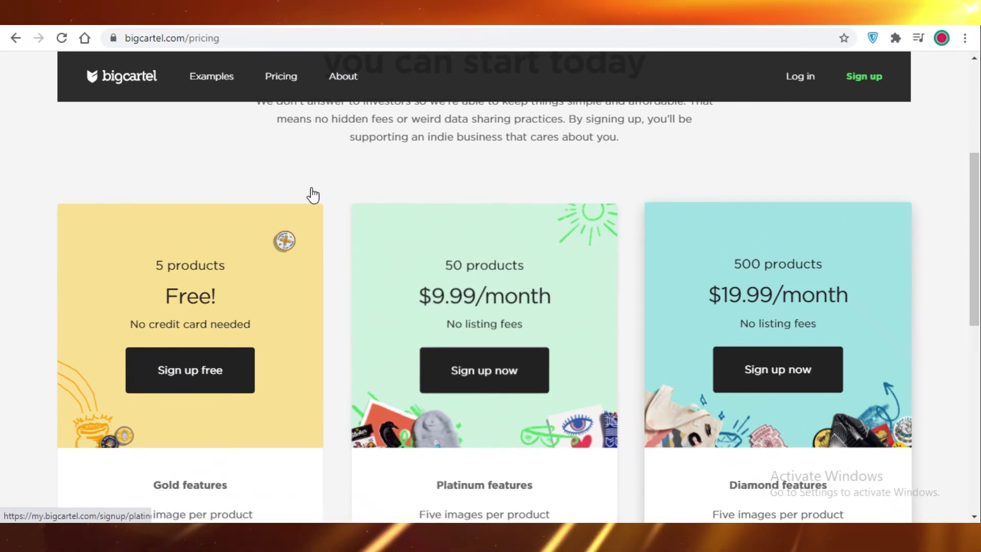
pyautogui.hotkey('ctrl', 'Tab')
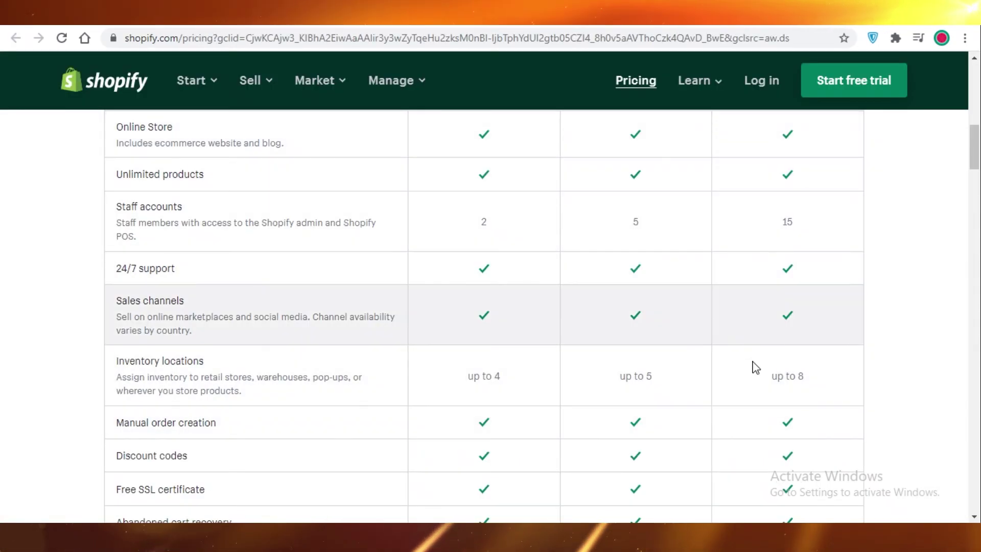
pyautogui.scroll(10, 538, 274)
pyautogui.scroll(-2, 148, 346)
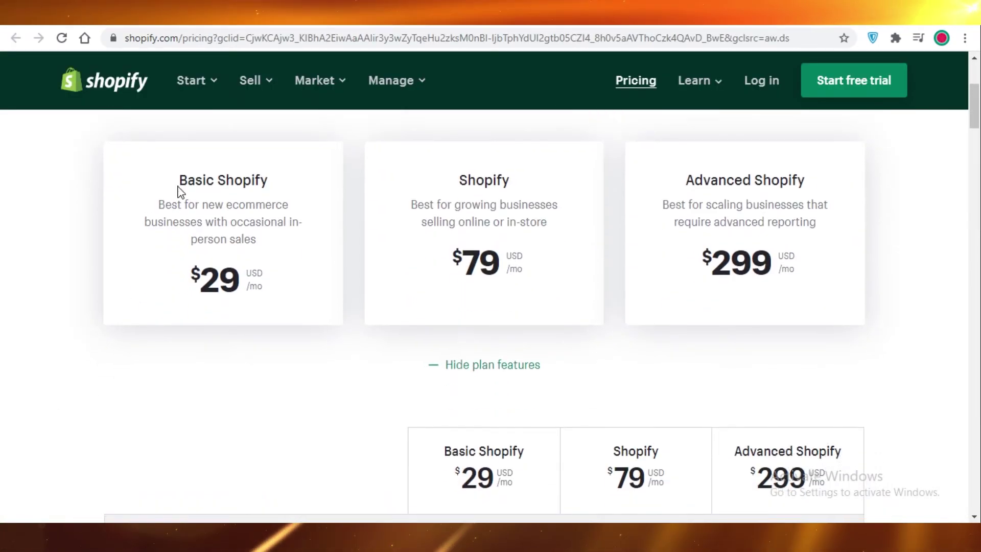
pyautogui.moveTo(179, 180); pyautogui.dragTo(298, 293)
pyautogui.click(298, 294)
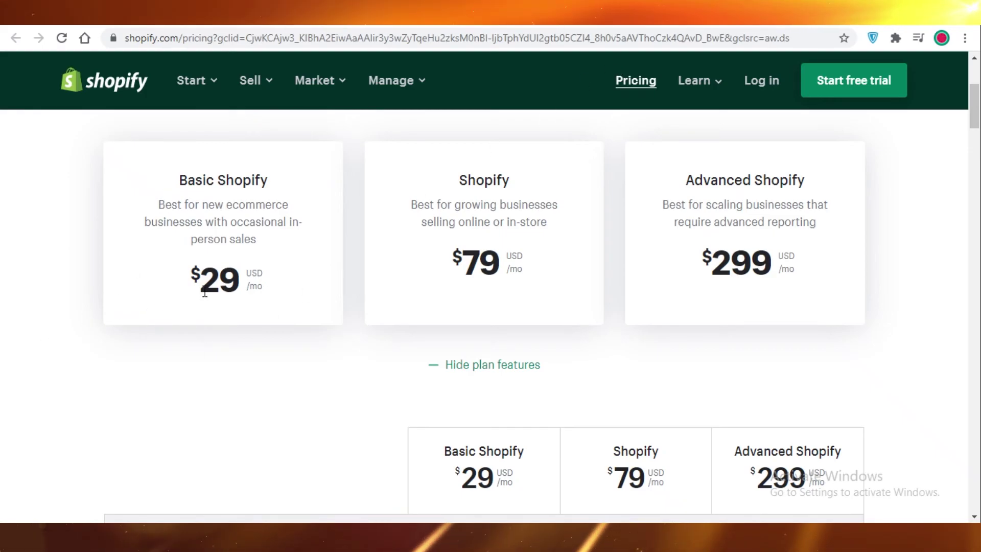
# Flip between both pricing pages, ending on Shopify's feature table with 2, 5 and 15 staff accounts.
pyautogui.hotkey('ctrl', 'Tab')
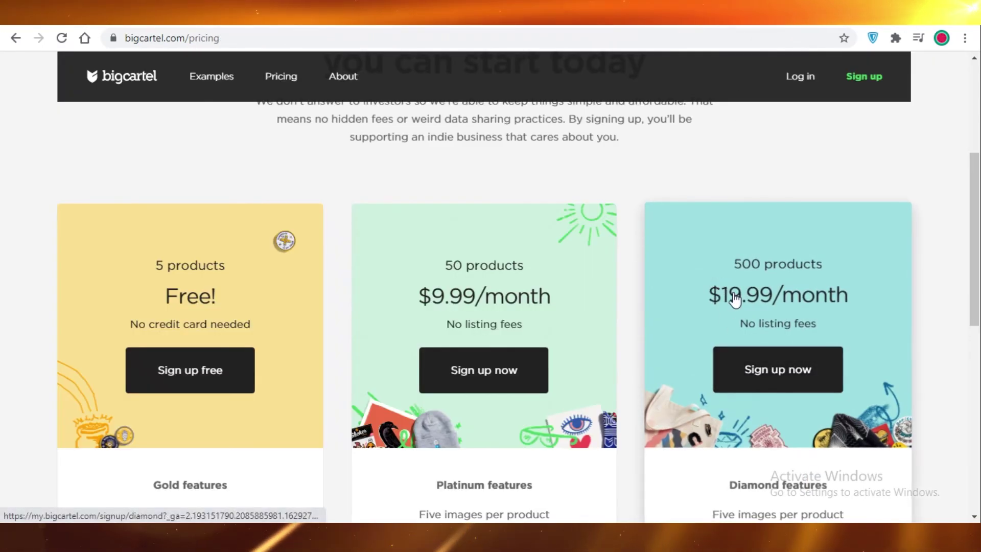
pyautogui.hotkey('ctrl', 'shift', 'Tab')
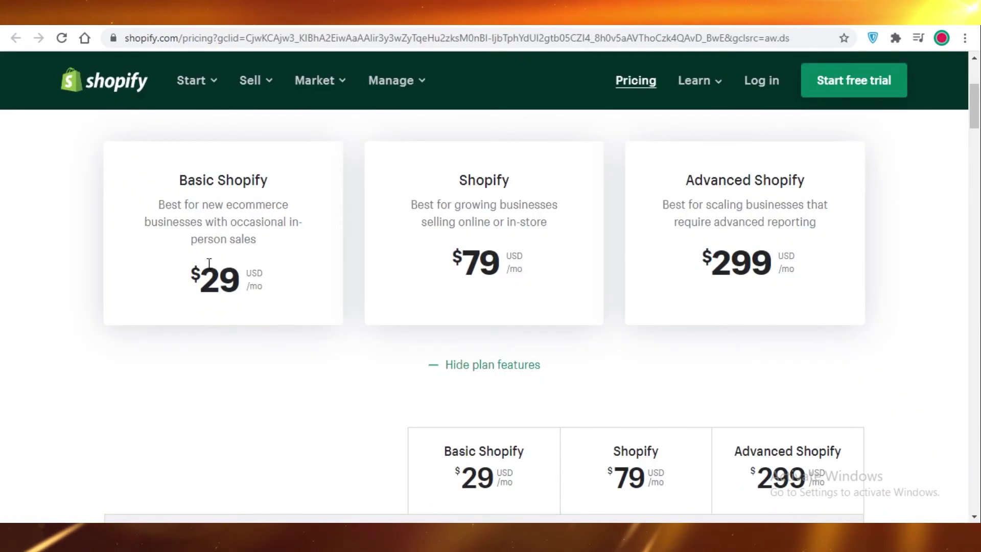
pyautogui.scroll(-12, 199, 368)
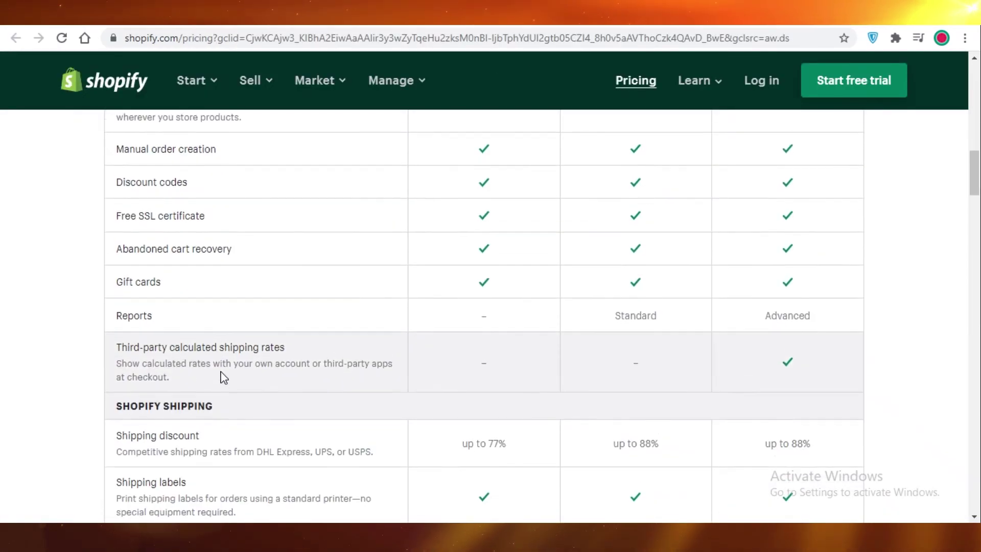
pyautogui.scroll(4, 222, 377)
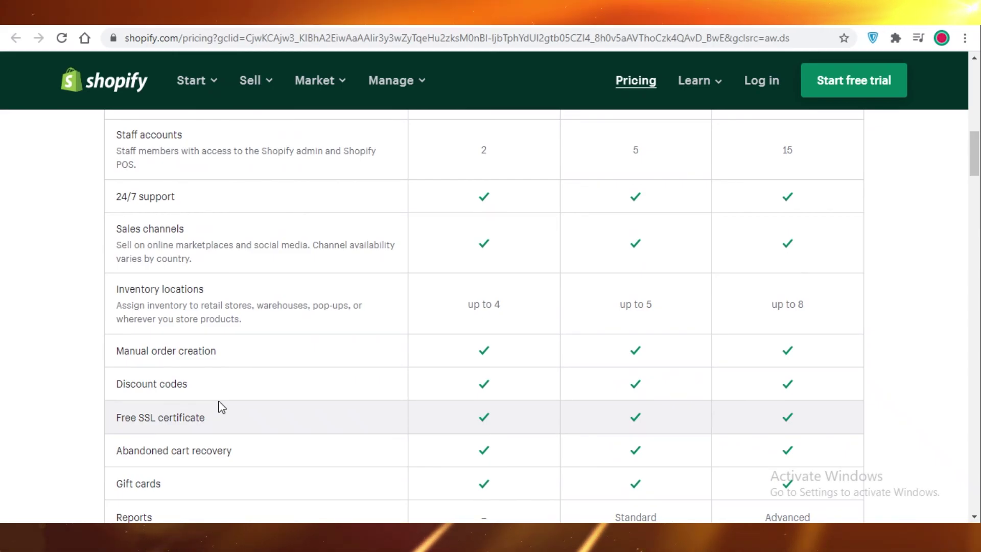
pyautogui.scroll(4, 230, 353)
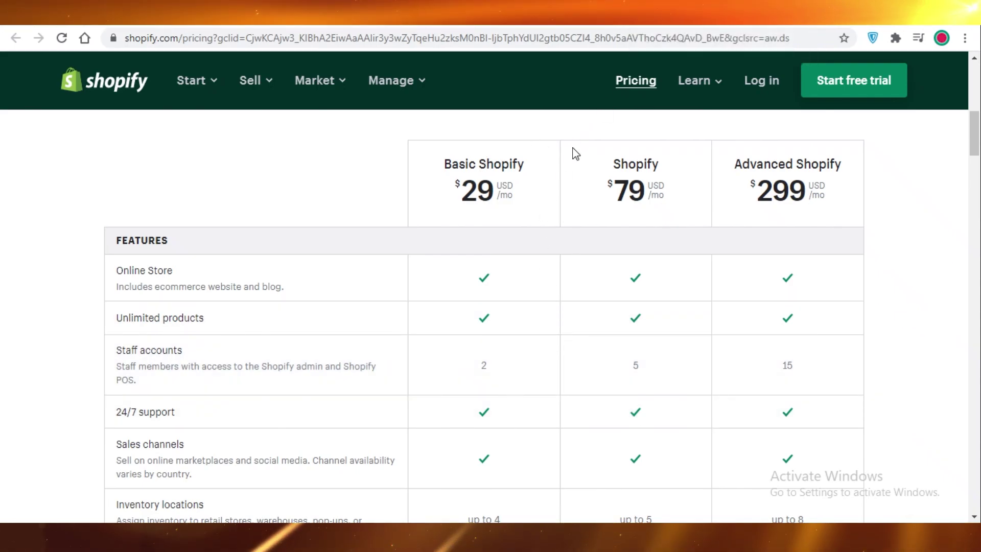
pyautogui.hotkey('ctrl', 'Tab')
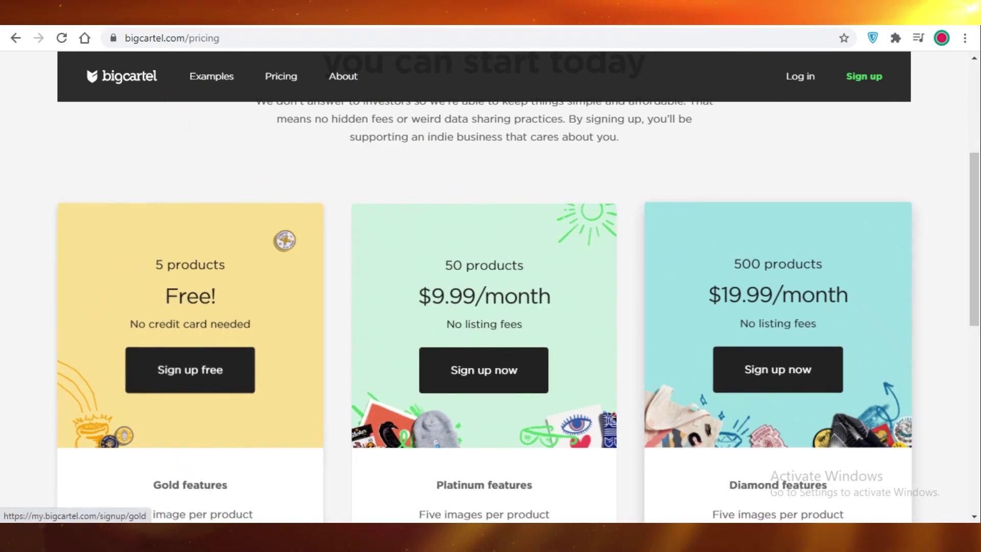
pyautogui.hotkey('ctrl', 'shift', 'Tab')
pyautogui.hotkey('ctrl', 'Tab')
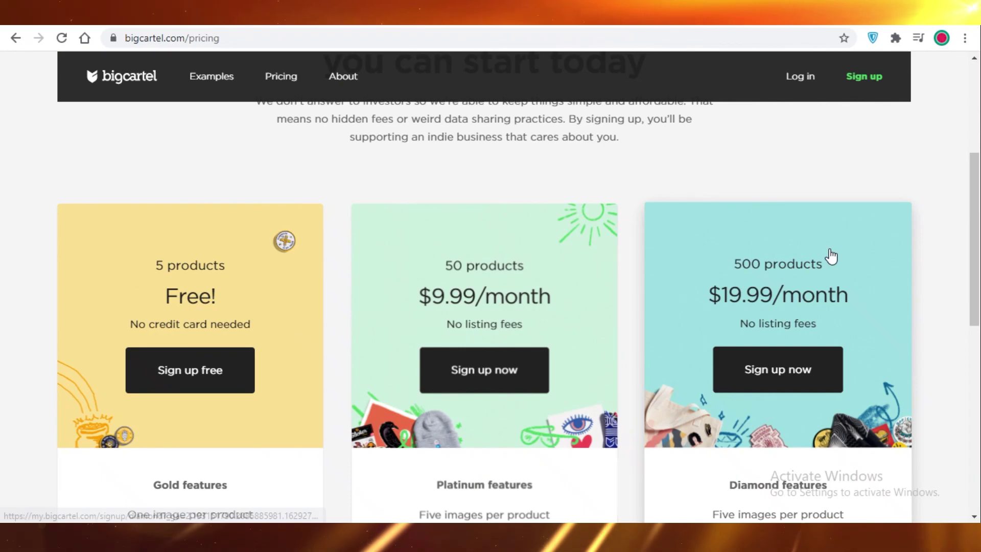
pyautogui.hotkey('ctrl', 'shift', 'Tab')
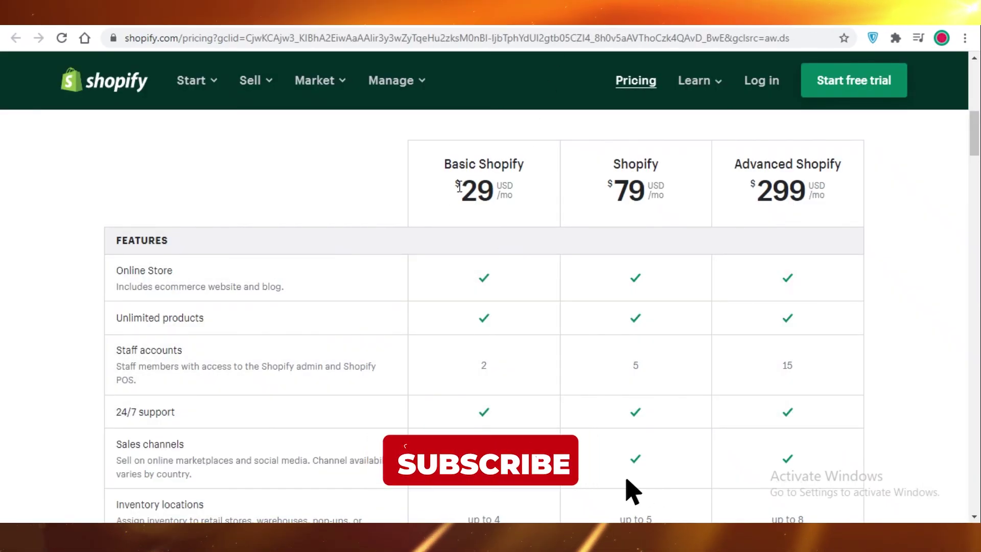